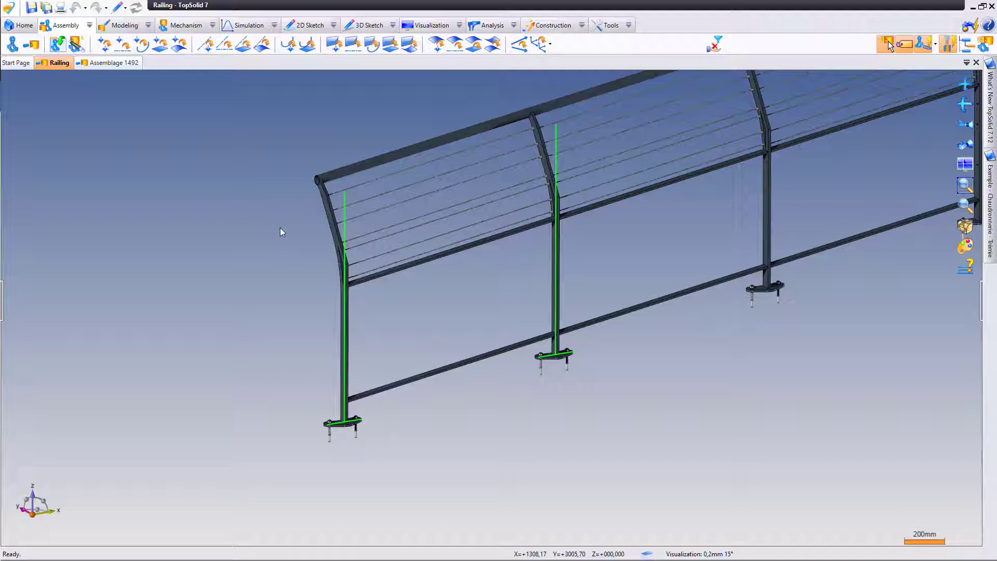
Show the Construction commands for the Railing assembly.
left_click(551, 24)
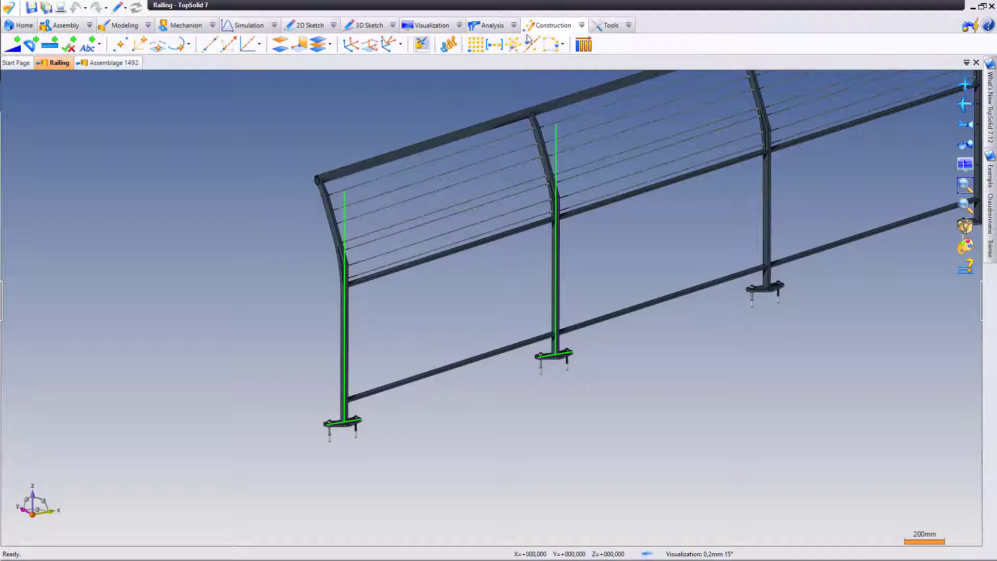
Start a point-to-point linear pattern from the rail edge's middle to the far post.
left_click(493, 47)
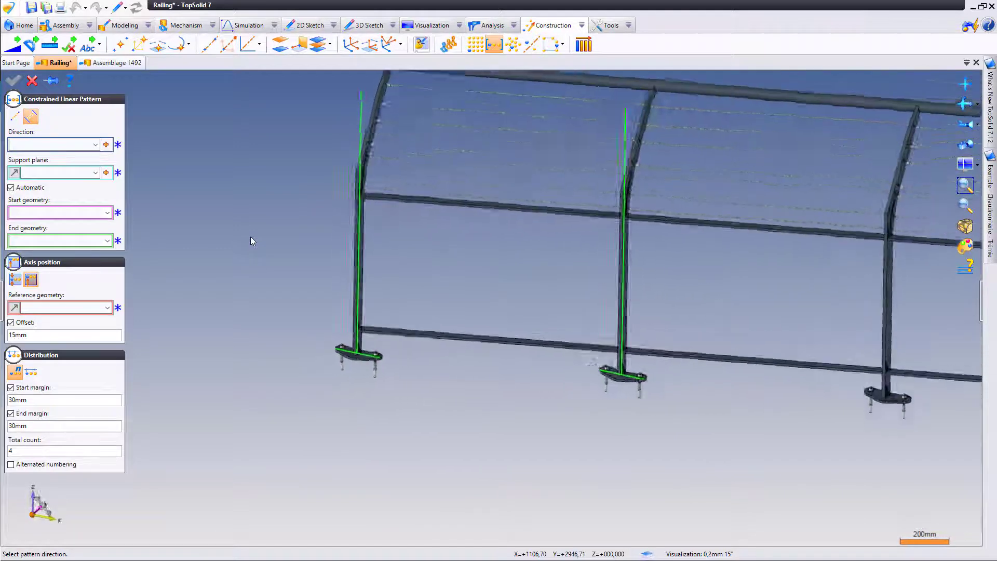
left_click(15, 116)
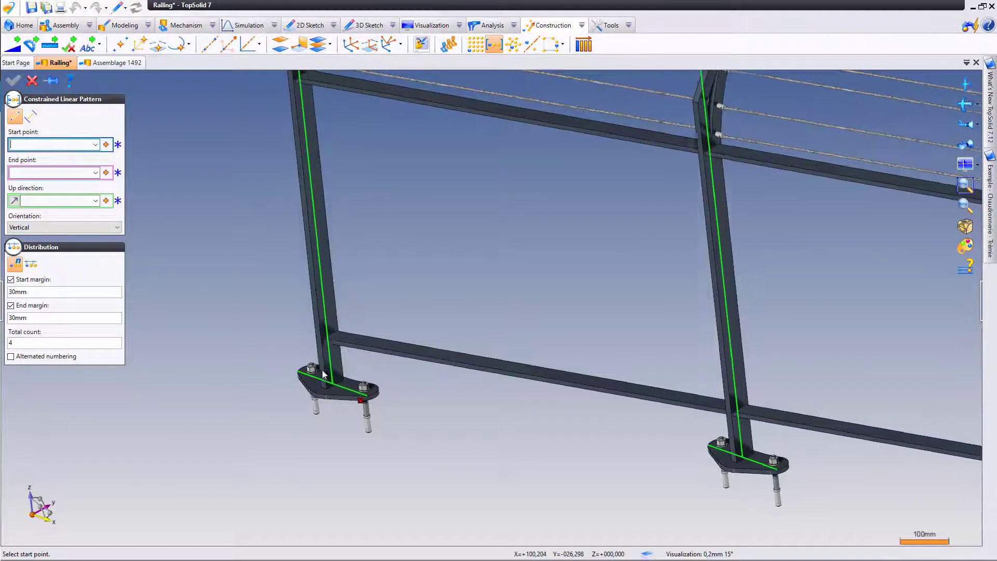
scroll(275, 296, "up", 3)
left_click(263, 279)
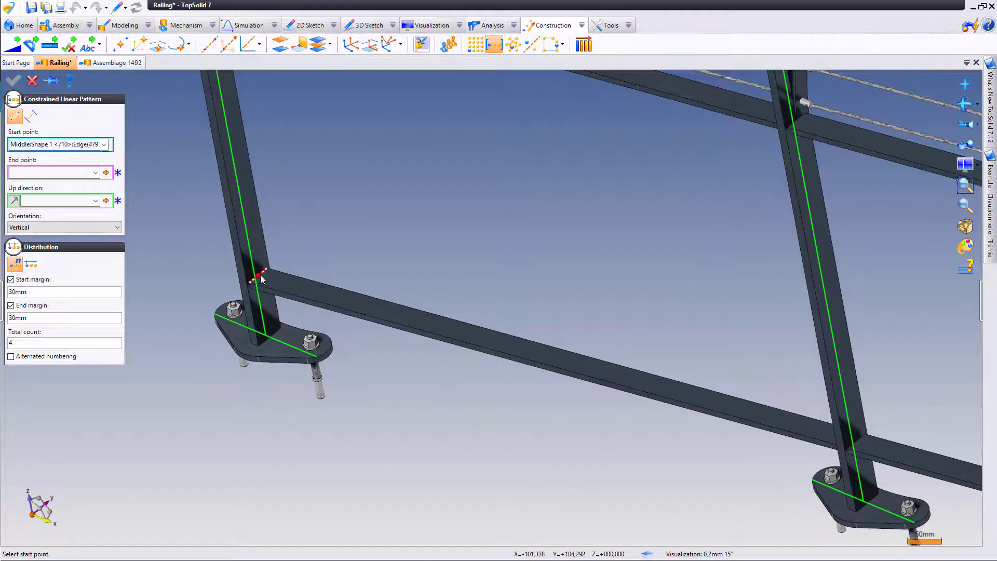
mouse_move(256, 274)
middle_mouse_down()
mouse_move(430, 308)
mouse_move(690, 290)
mouse_move(600, 304)
mouse_move(555, 278)
mouse_move(330, 285)
mouse_move(309, 300)
middle_mouse_up()
left_click(555, 276)
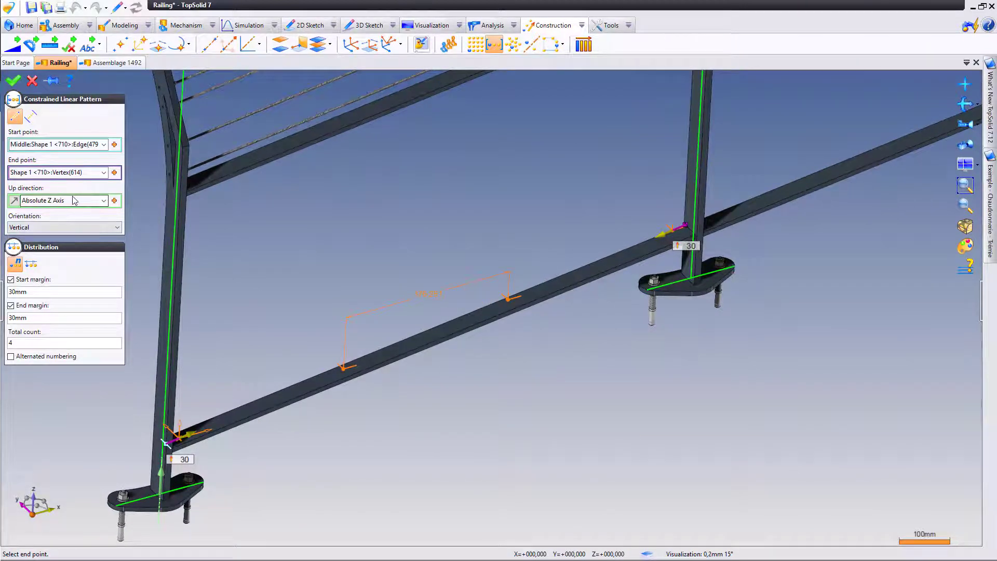
Keep the pattern orientation Vertical and set its start margin to 70mm.
left_click(64, 228)
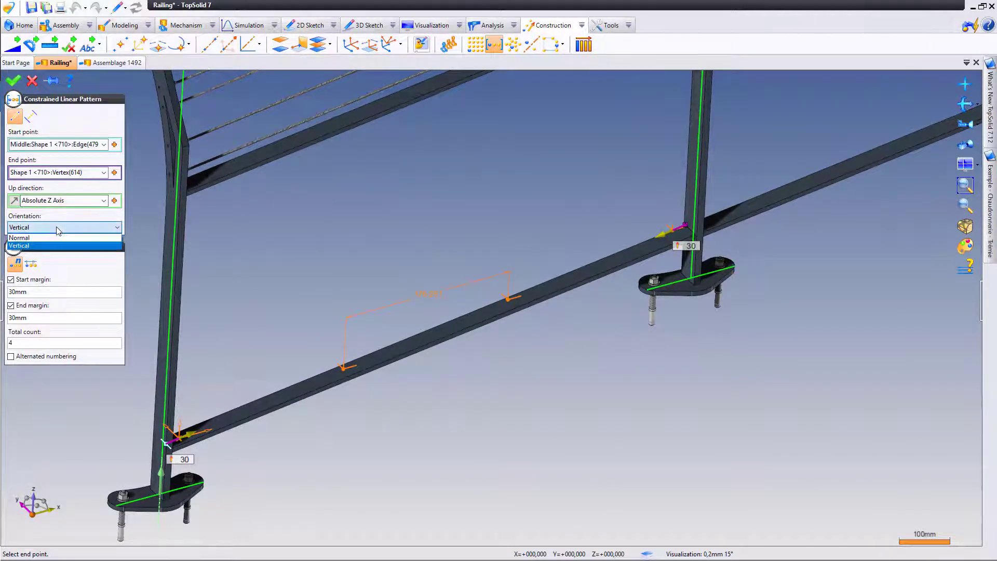
left_click(32, 243)
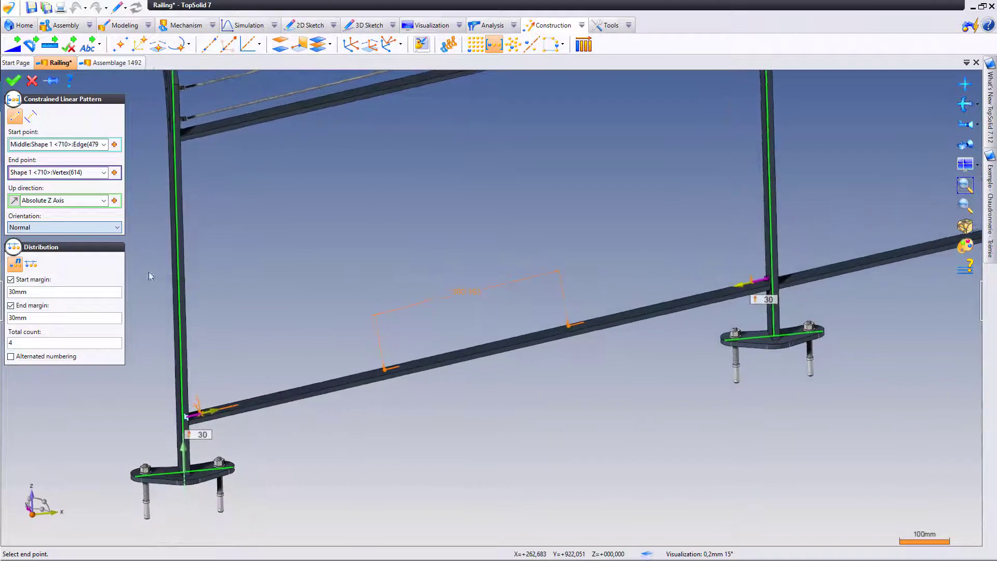
left_click(54, 229)
left_click(41, 246)
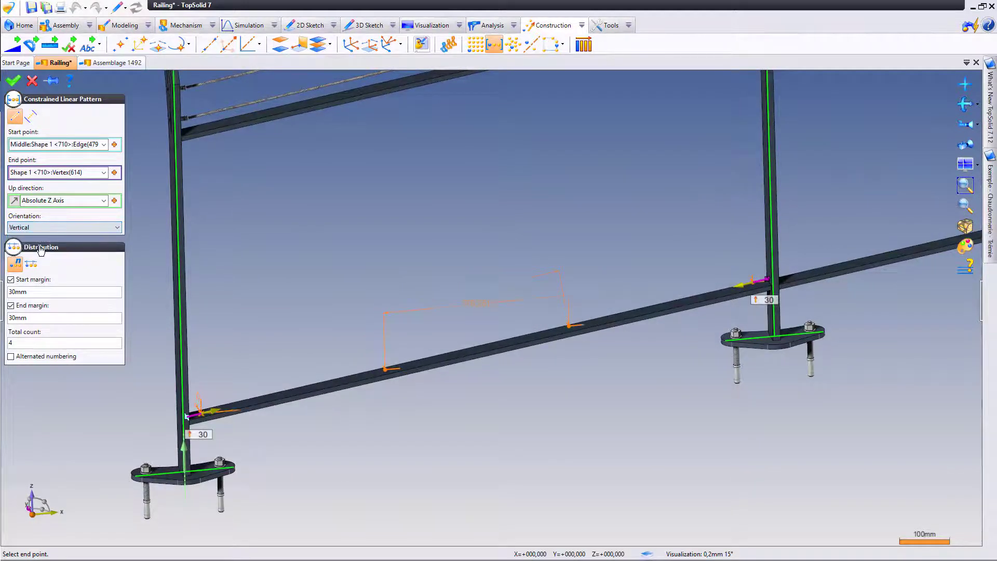
left_click(45, 201)
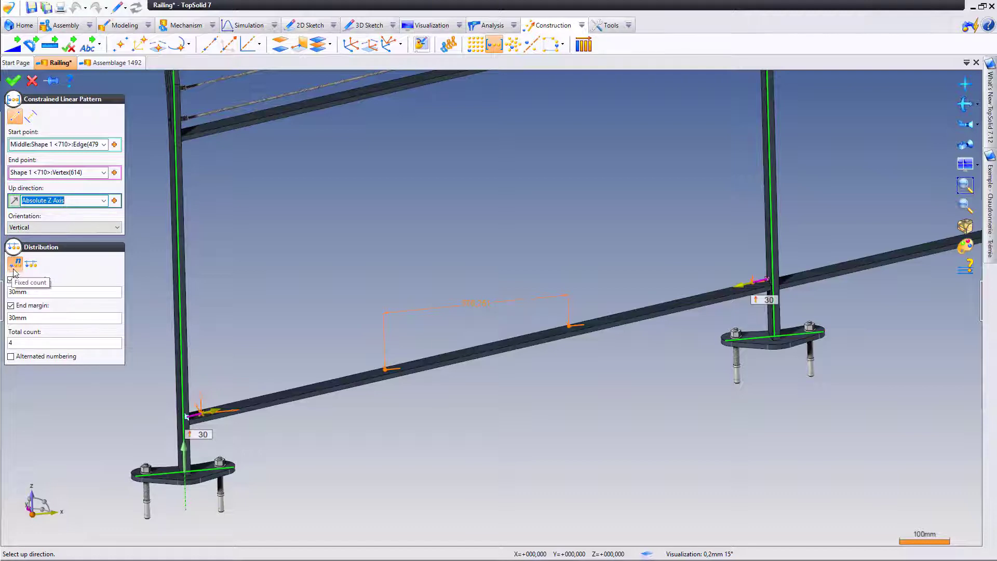
mouse_move(204, 410)
left_mouse_down()
mouse_move(276, 403)
mouse_move(221, 407)
left_mouse_up()
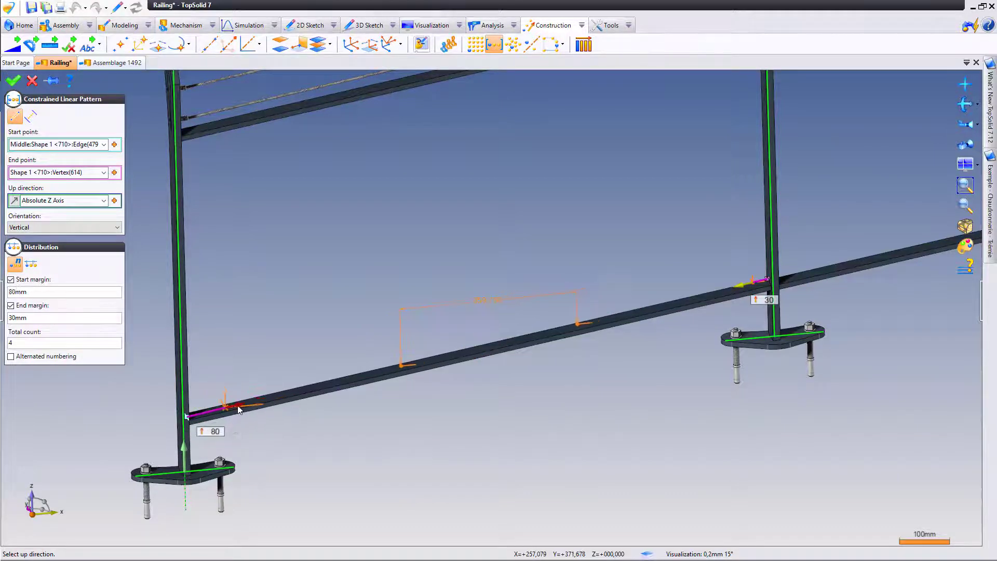
Distribute the rail pattern by 12mm thickness and 110mm maximum spacing, then validate it.
left_click(32, 266)
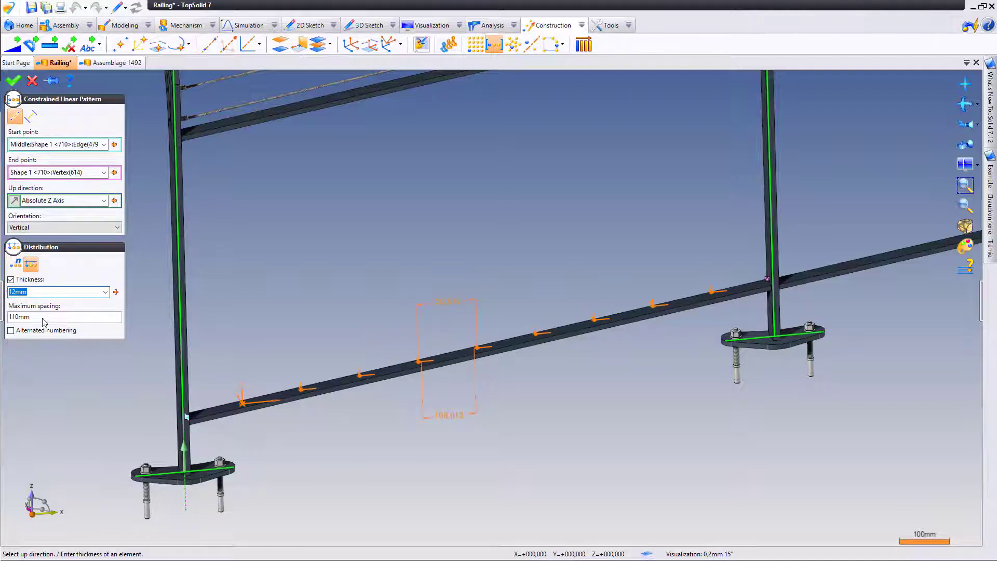
key("Tab")
middle_click_drag(461, 371, 506, 376)
scroll(506, 373, "up", 2)
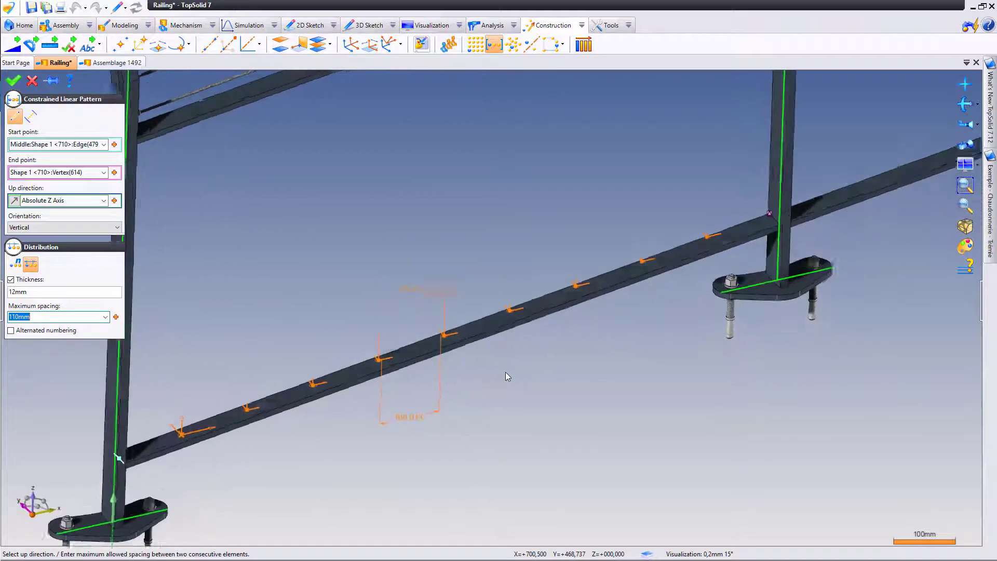
scroll(506, 374, "up", 2)
scroll(420, 320, "up", 2)
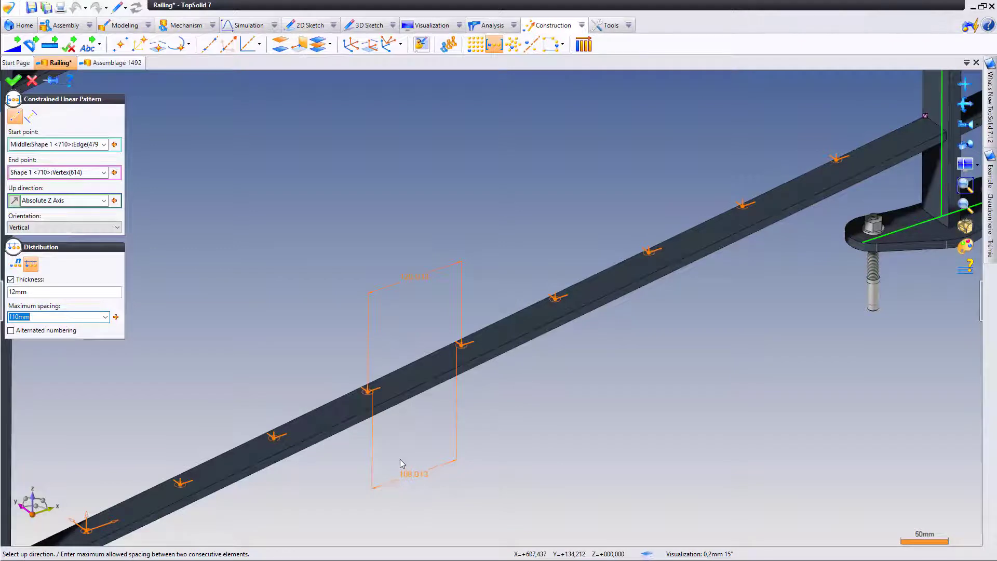
right_click(331, 271)
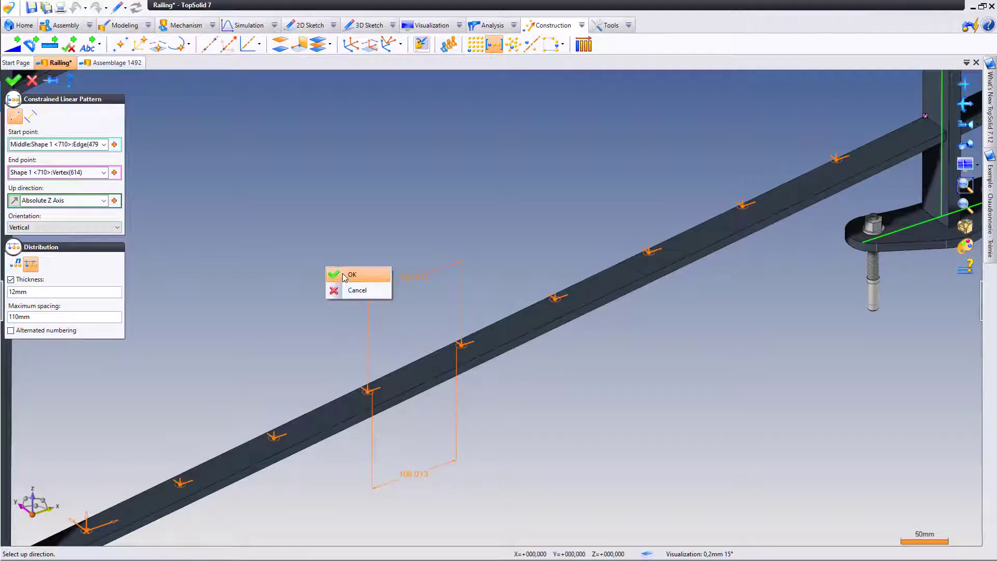
left_click(342, 276)
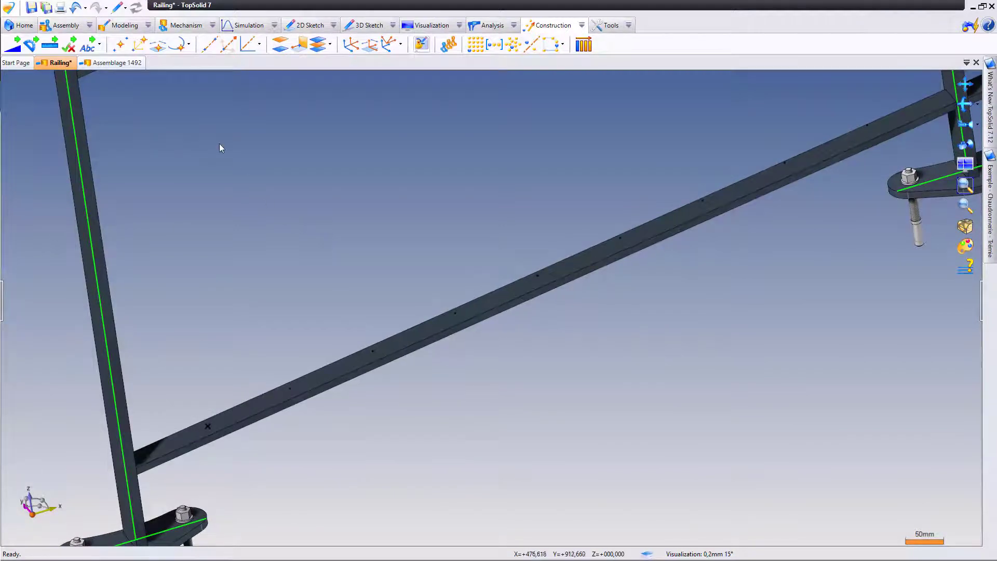
Create a 400mm-long, 12mm circular extruded bar on the Pattern 1 frame.
left_click(123, 24)
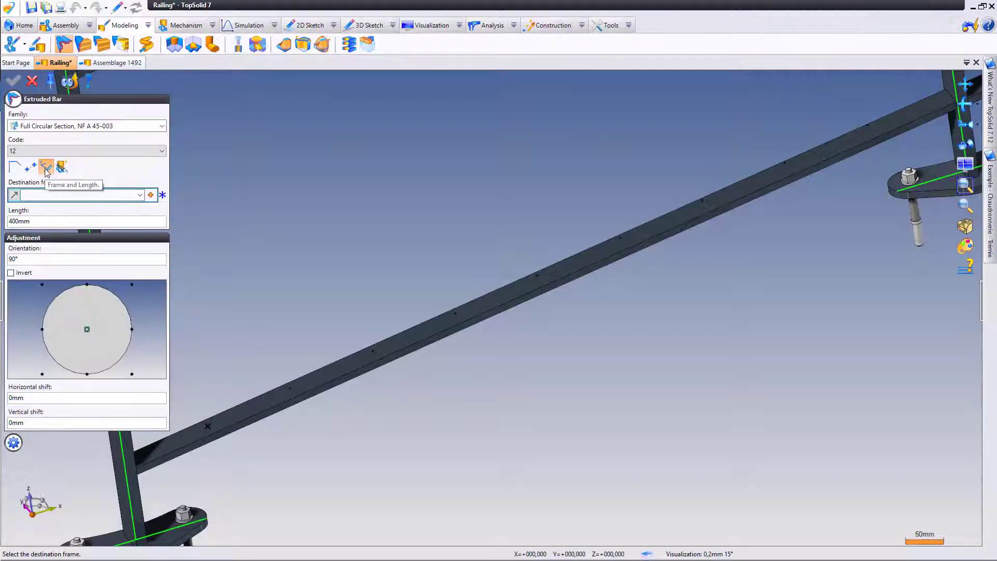
left_click(45, 192)
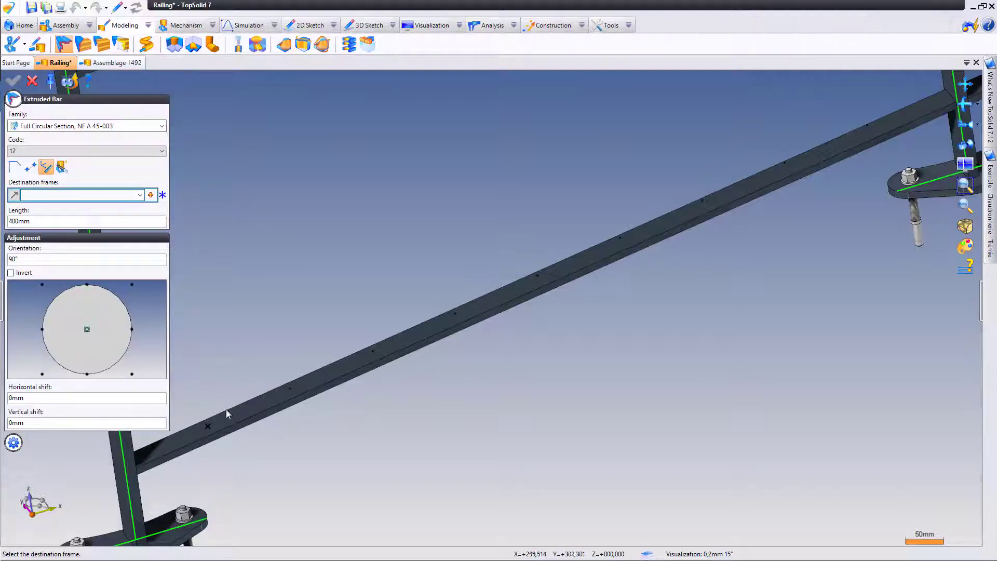
left_click(207, 426)
scroll(329, 428, "down", 3)
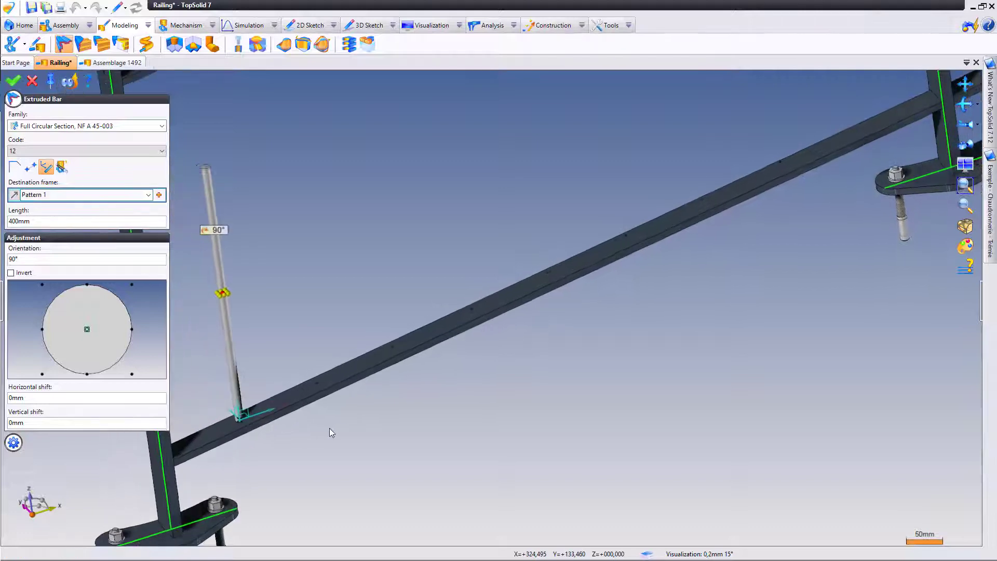
right_click(338, 253)
left_click(344, 257)
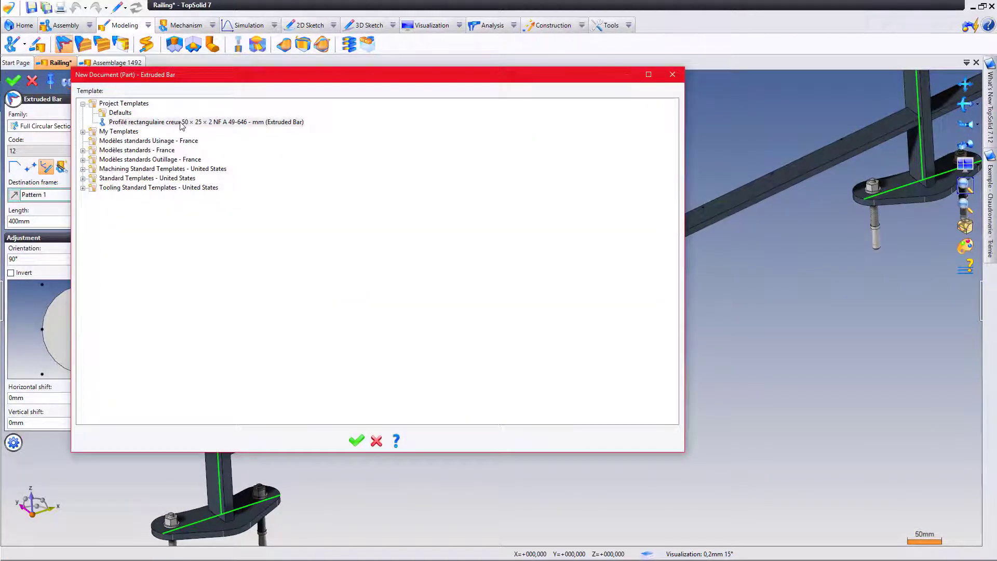
double_click(223, 125)
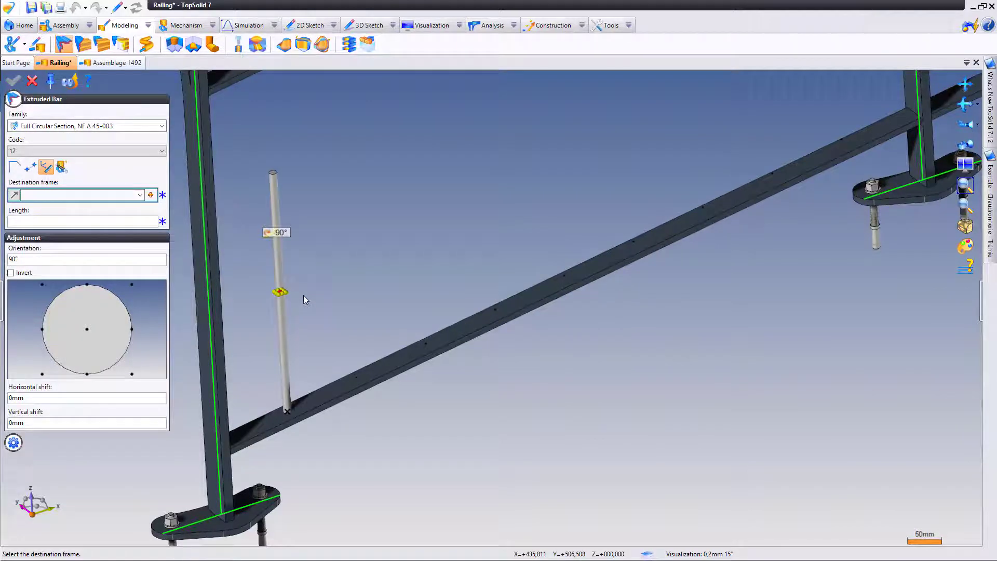
key("Return")
right_click(279, 254)
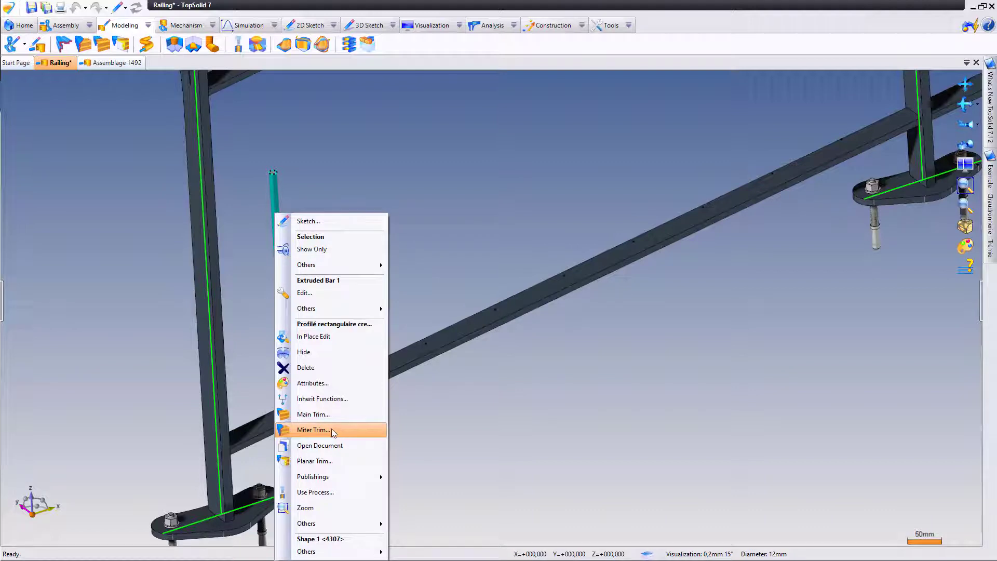
Main Trim the round bar against the flat top bar.
left_click(324, 413)
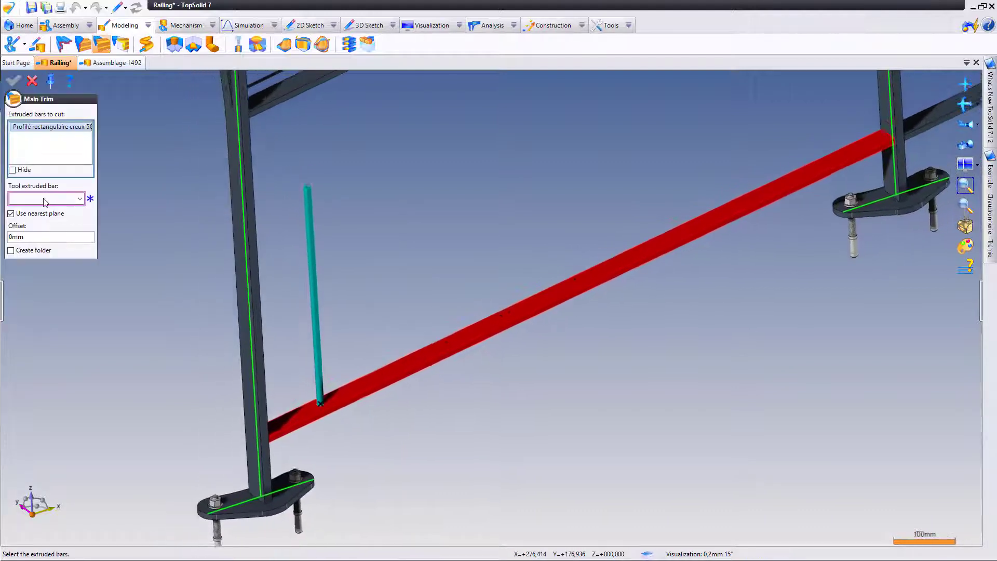
left_click(45, 201)
left_click(288, 121)
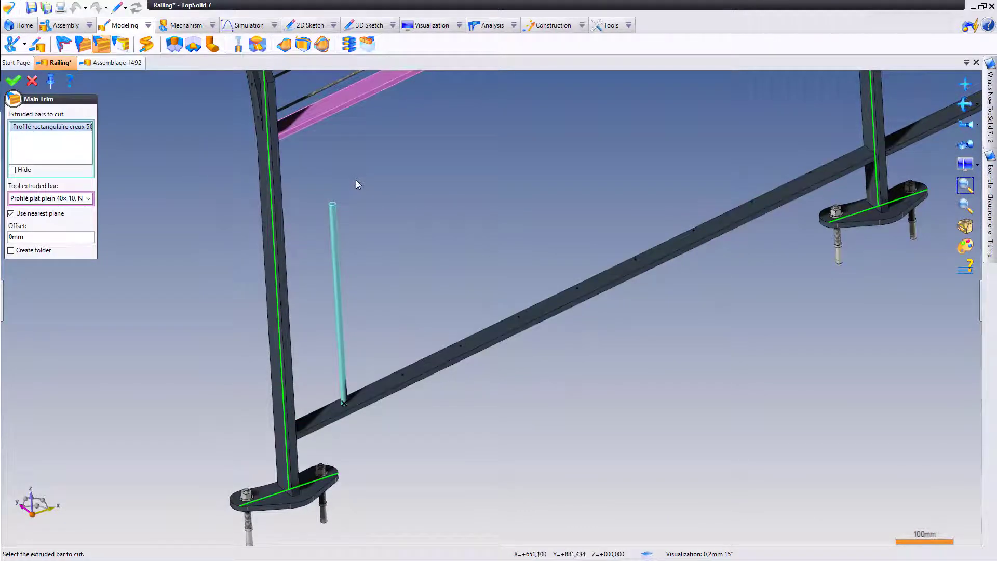
right_click(357, 180)
left_click(366, 184)
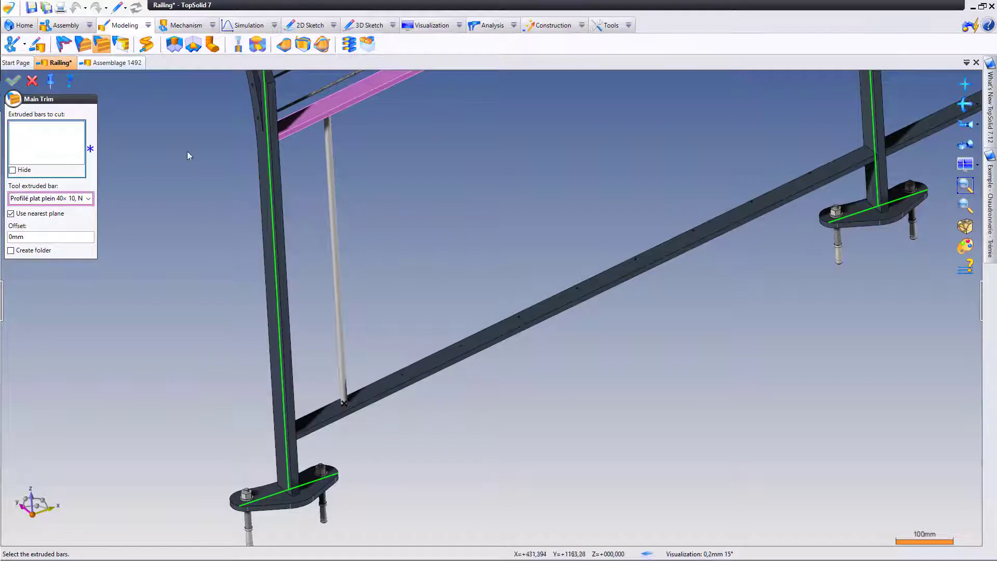
Trim the round bar against the lower rail as well.
left_click(328, 180)
left_click(64, 197)
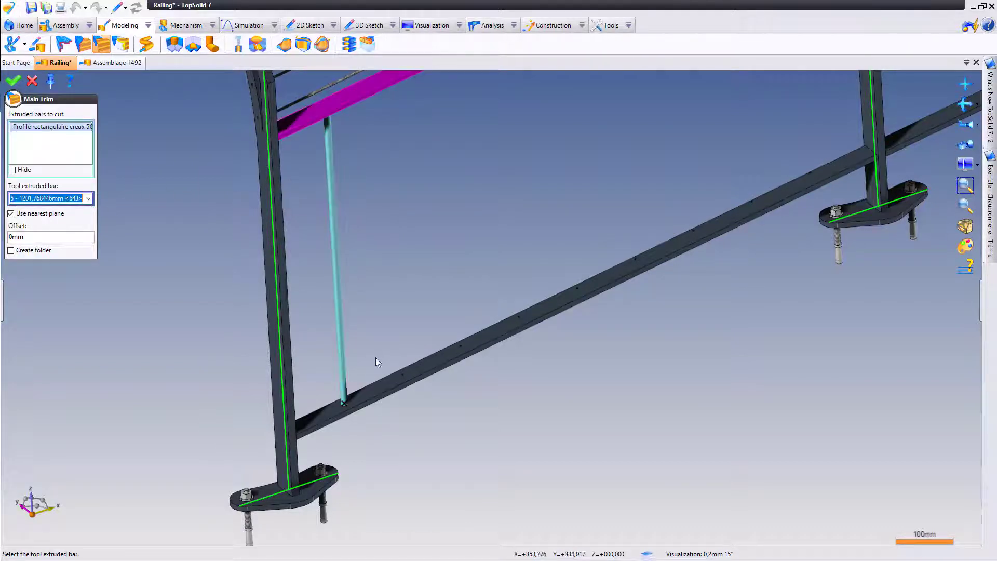
left_click(380, 377)
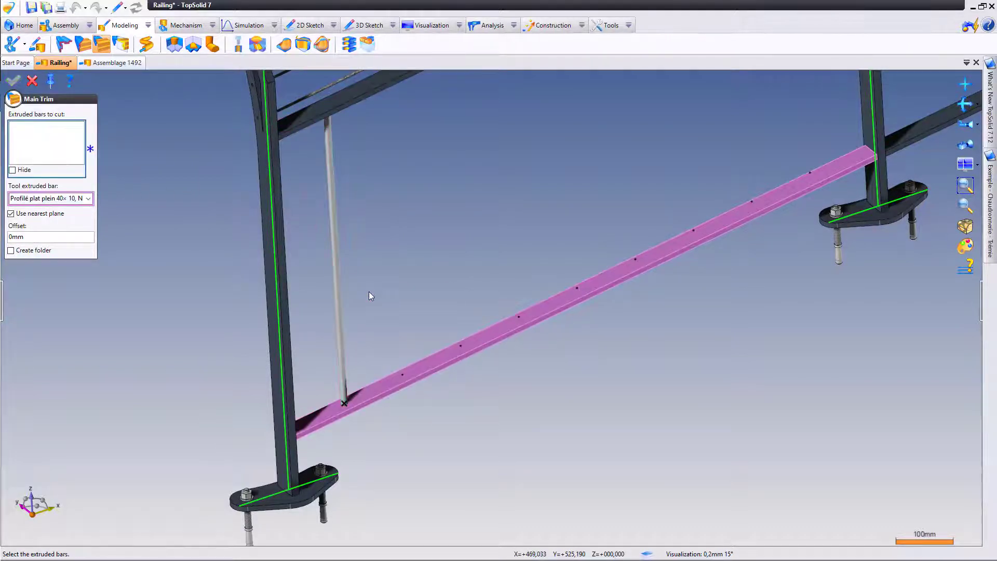
key("Escape")
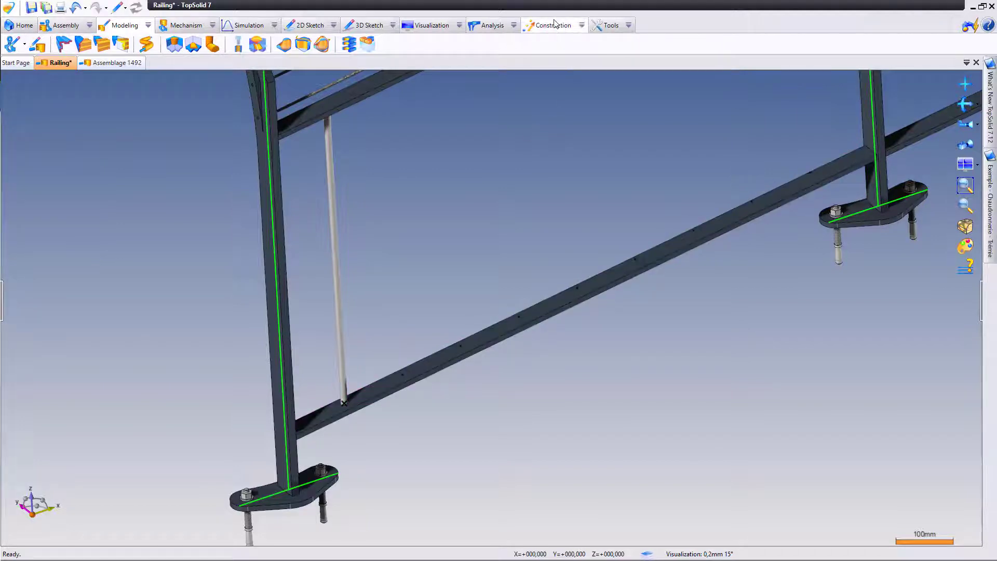
Repeat the round baluster along Pattern 1 and move the right post further along the rail.
left_click(555, 27)
left_click(449, 44)
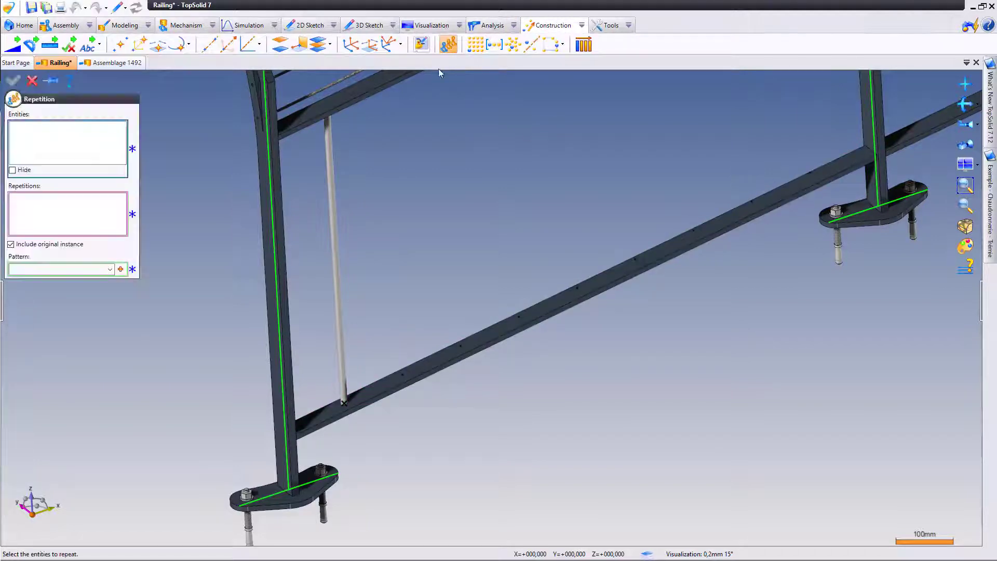
left_click(332, 152)
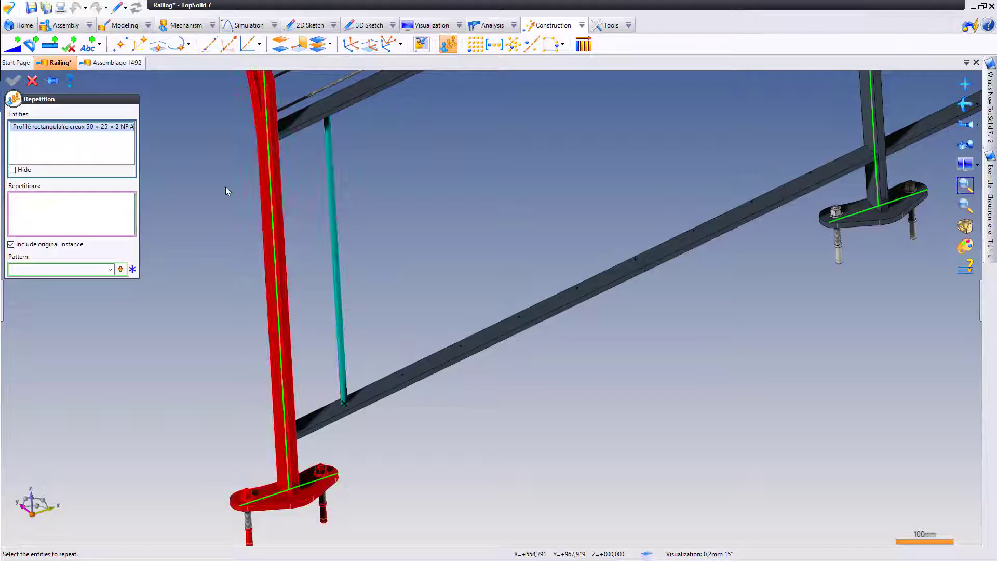
left_click(78, 269)
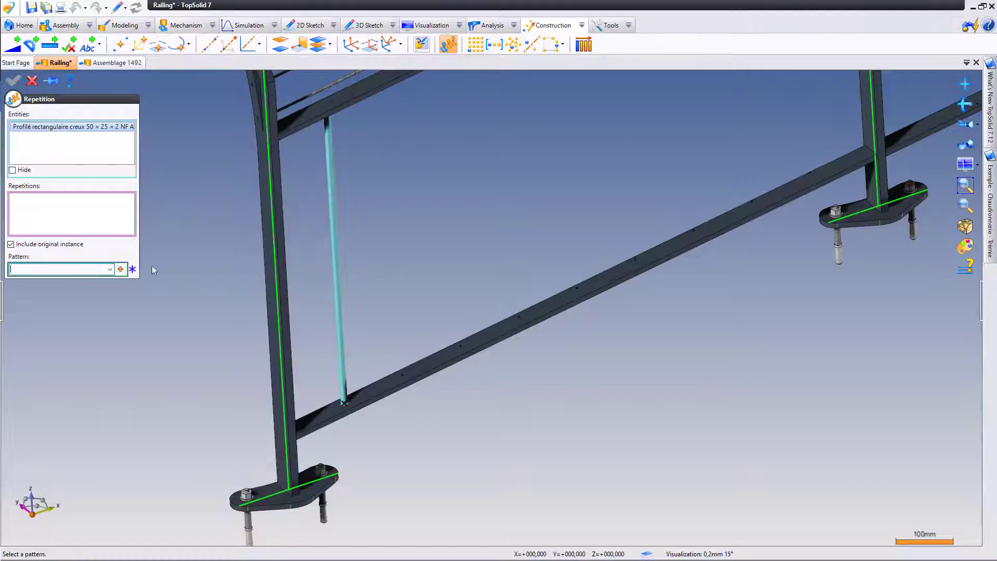
left_click(403, 373)
right_click(348, 236)
left_click(362, 243)
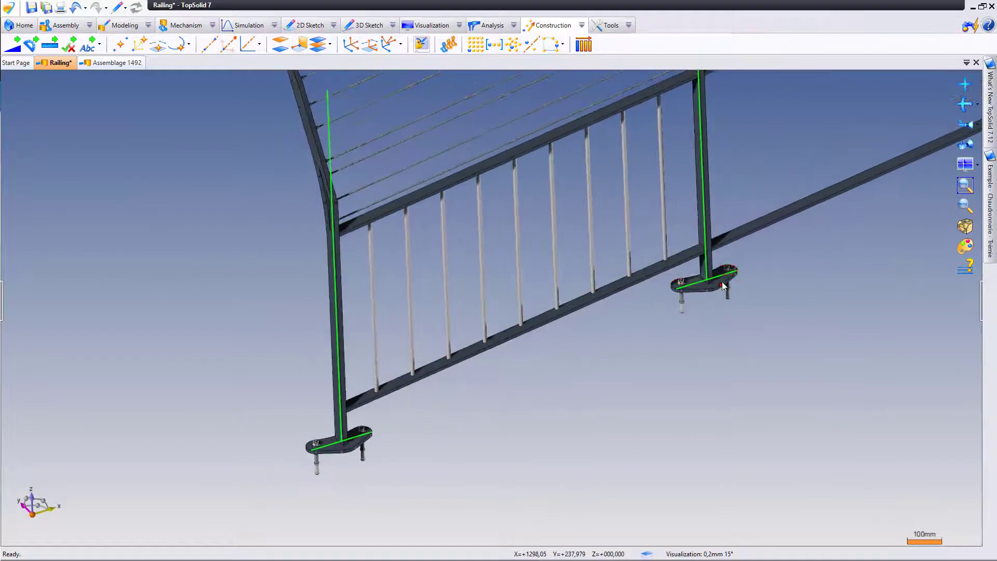
mouse_move(709, 283)
left_mouse_down()
mouse_move(700, 353)
mouse_move(760, 326)
mouse_move(809, 260)
left_mouse_up()
left_click(809, 260)
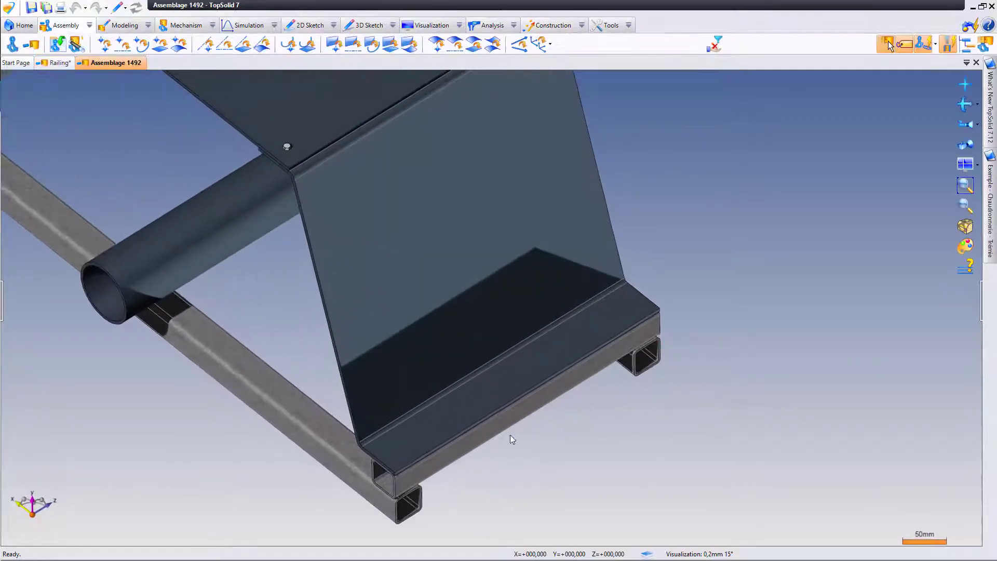
Select the bracket's bottom flange face and start a new Constrained Linear Pattern.
left_click(478, 403)
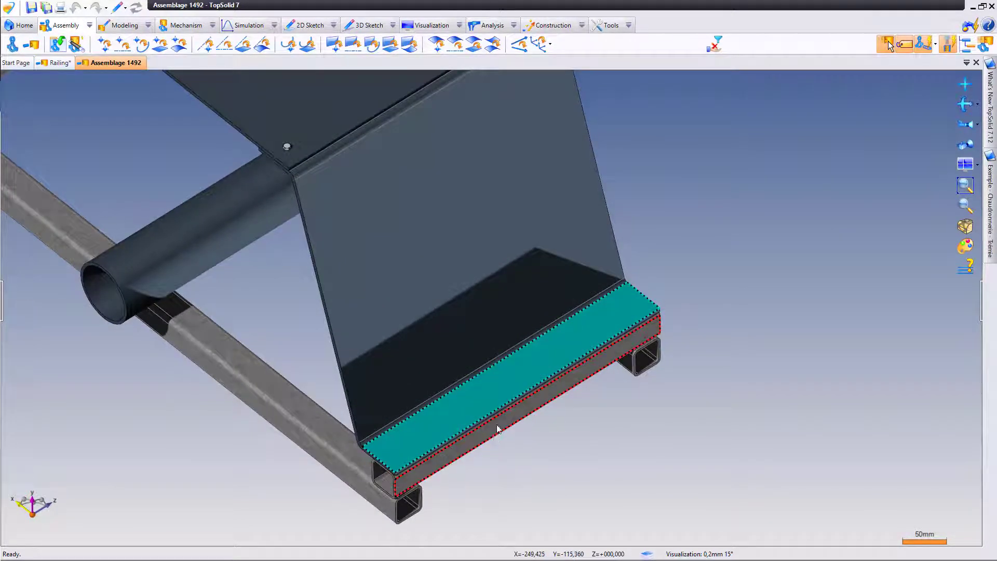
left_click(552, 25)
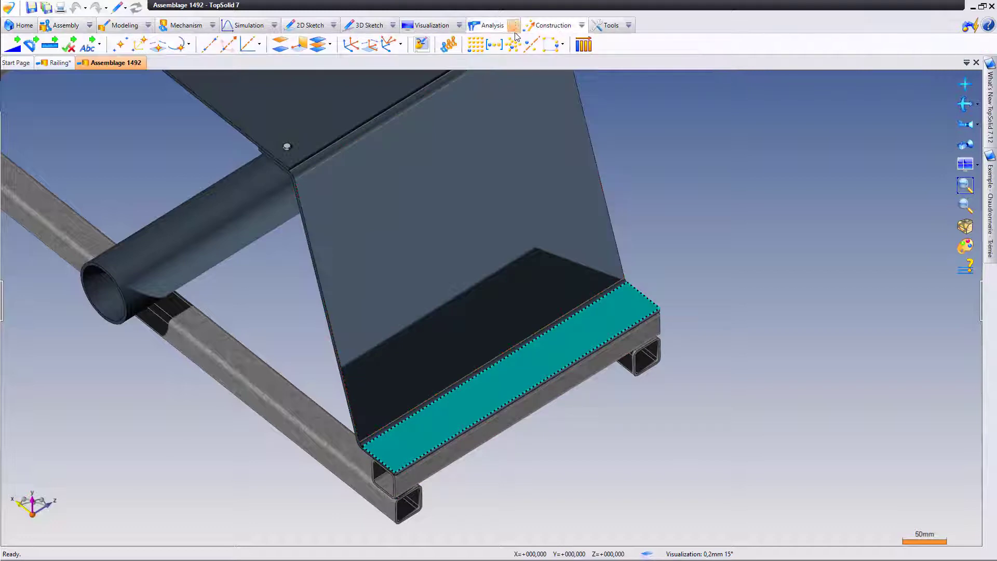
left_click(493, 46)
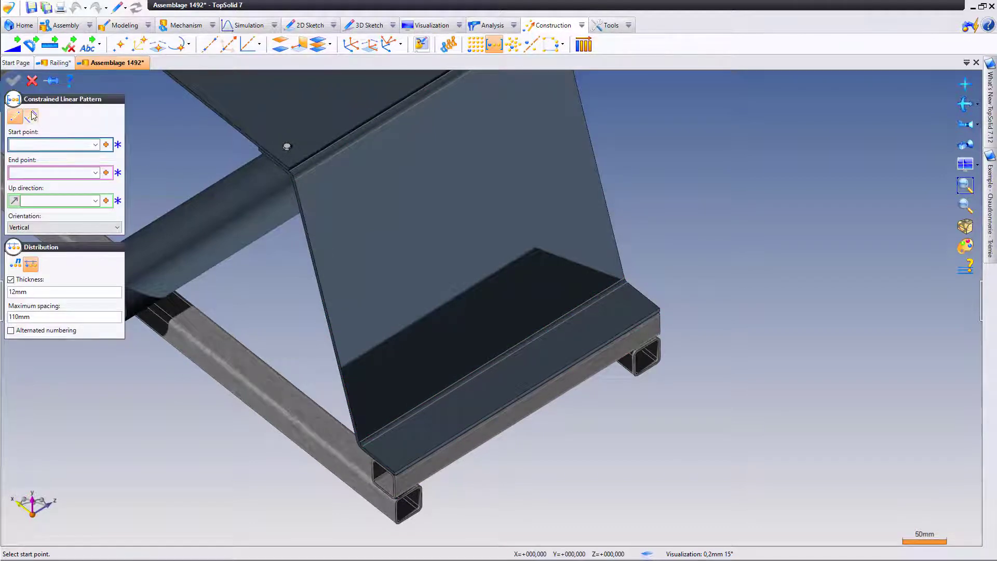
Direct the pattern along the flange edge with the bottom flange face as support plane.
left_click(31, 116)
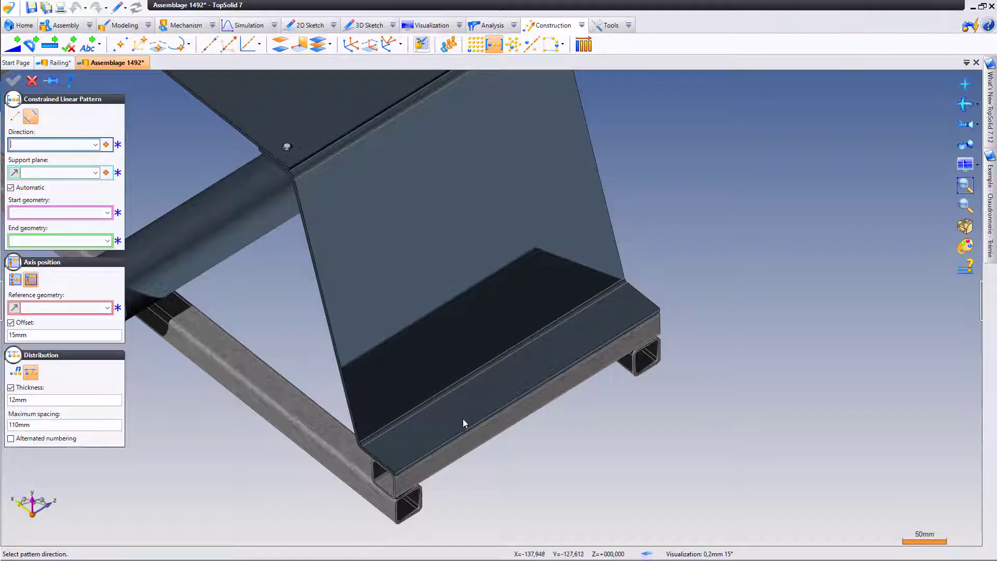
left_click(473, 430)
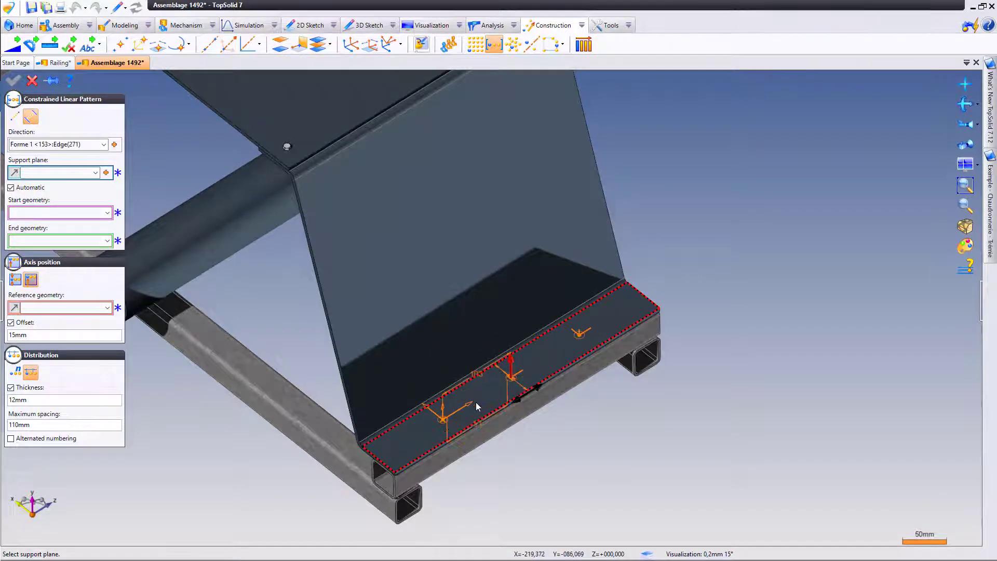
scroll(475, 402, "up", 2)
scroll(476, 402, "up", 2)
scroll(476, 402, "up", 2)
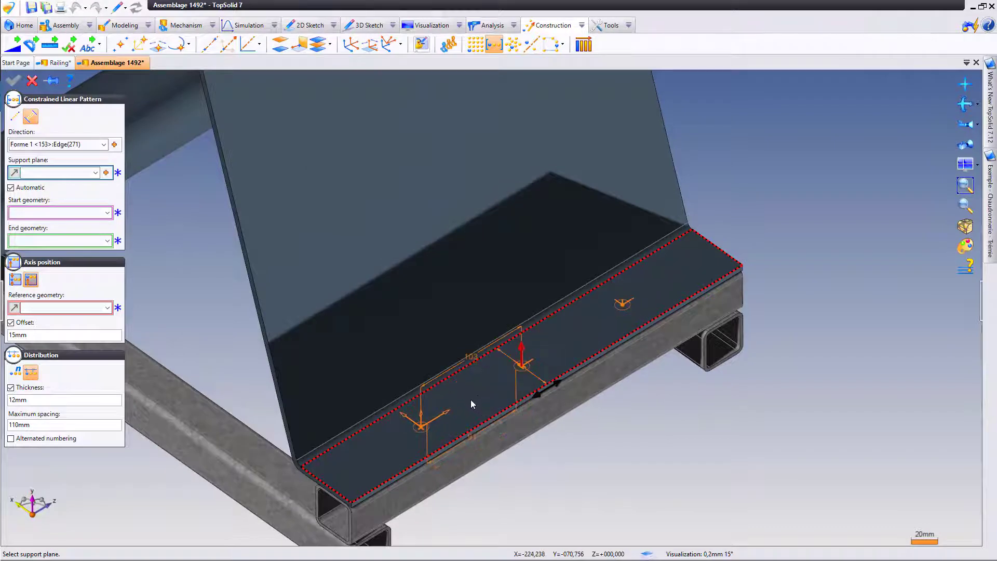
left_click(471, 400)
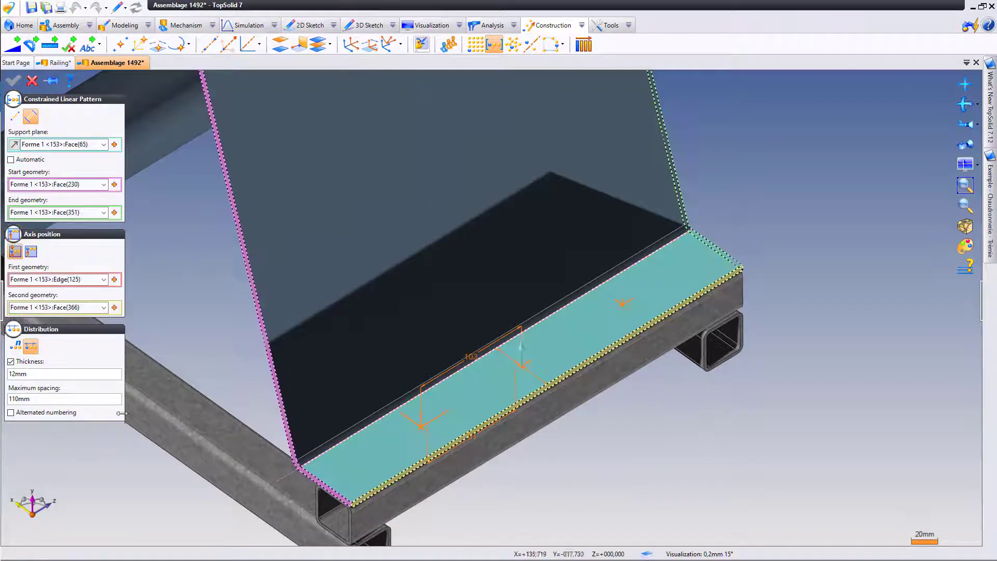
Use a fixed count of 4 elements with 30mm start and end margins.
left_click(15, 347)
left_click(30, 375)
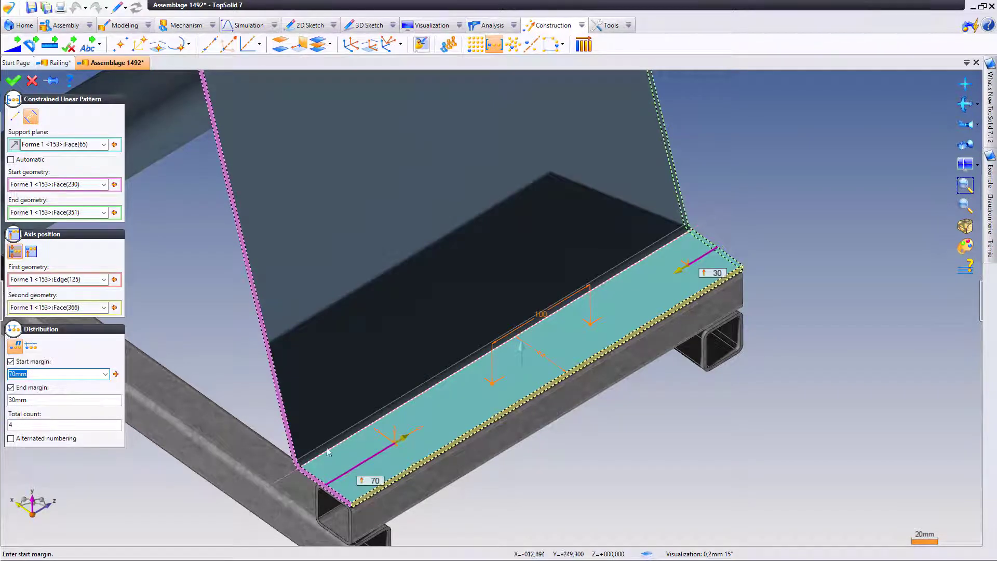
left_click_drag(401, 441, 362, 463)
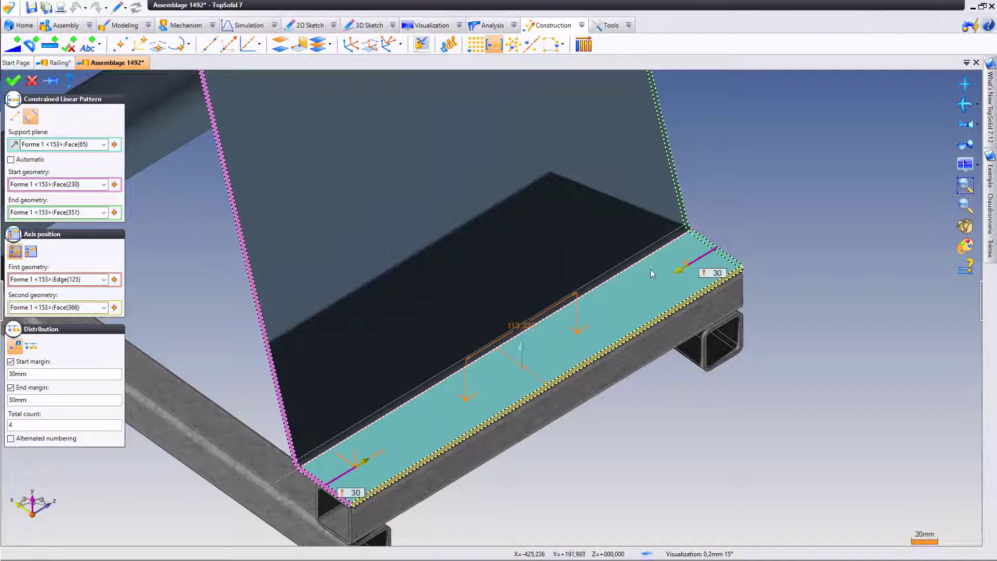
left_click(29, 426)
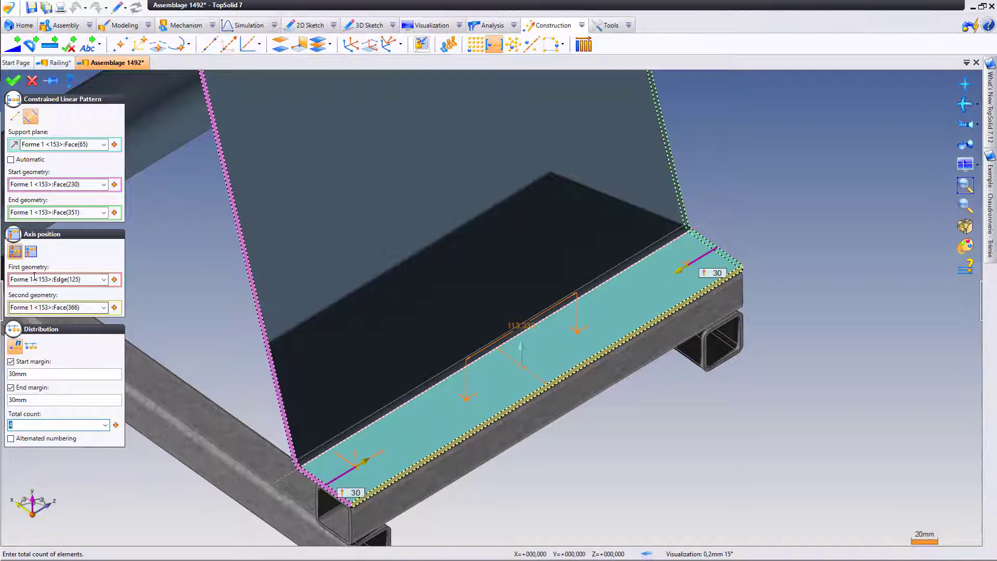
Offset the pattern 15mm in from the flange edge and validate it.
left_click(31, 252)
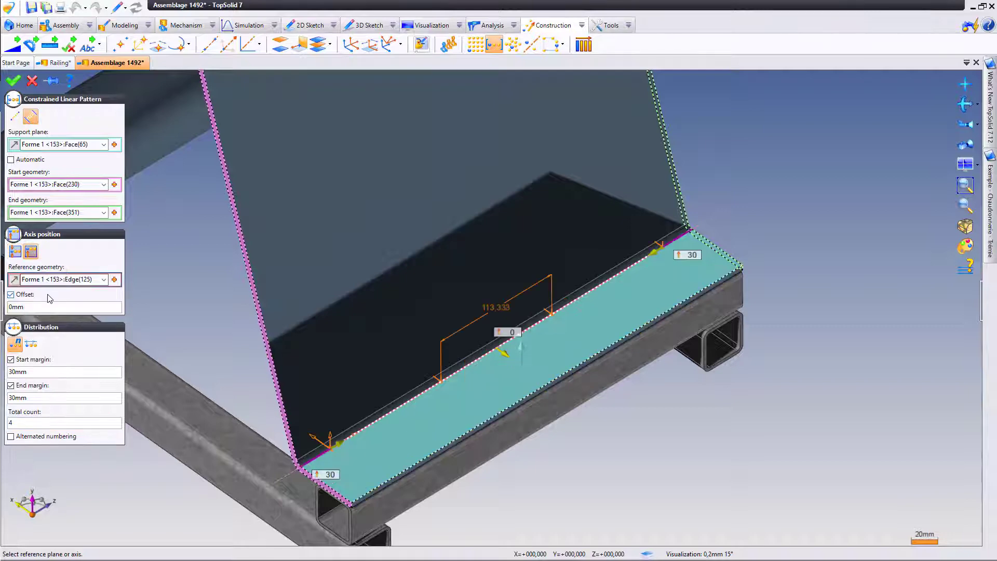
left_click(498, 414)
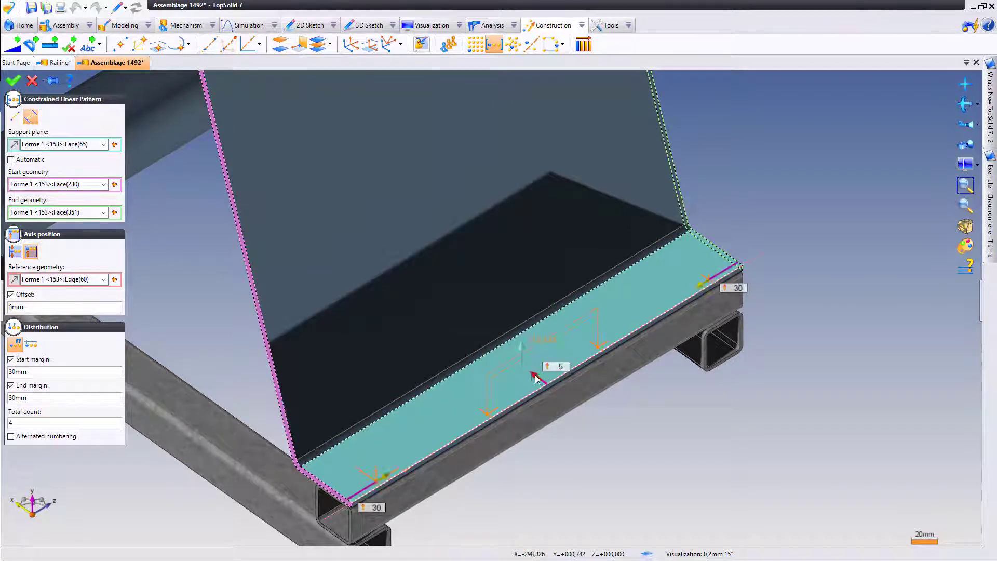
left_click_drag(542, 381, 524, 367)
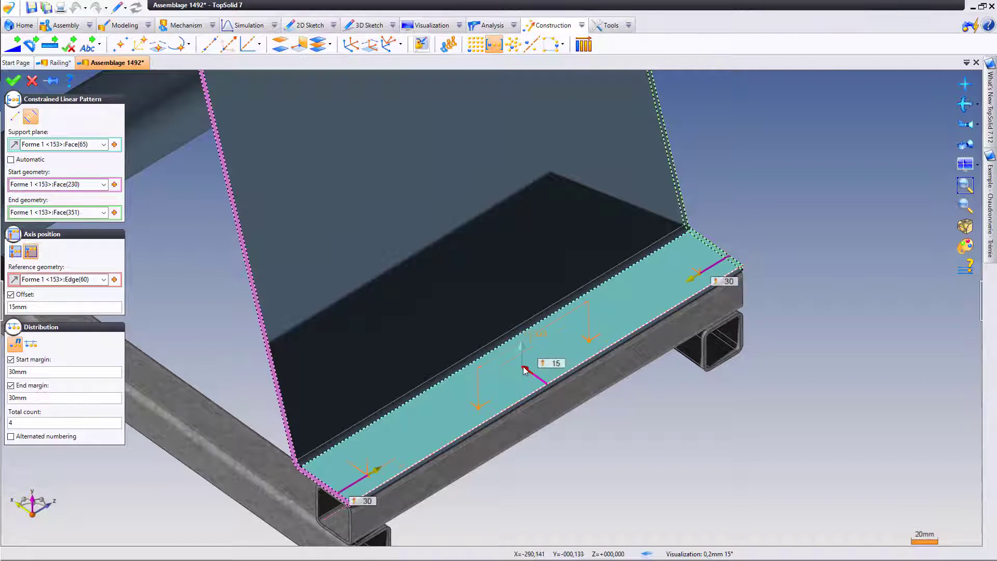
right_click(631, 383)
left_click(643, 380)
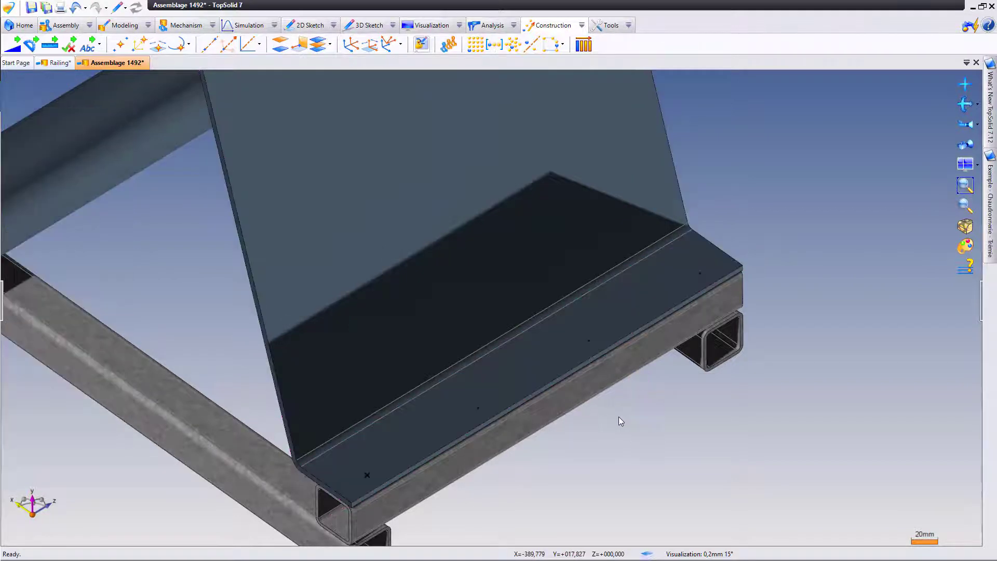
Drill a hole into the flange plate at the Pattern 1 frame.
left_click(109, 30)
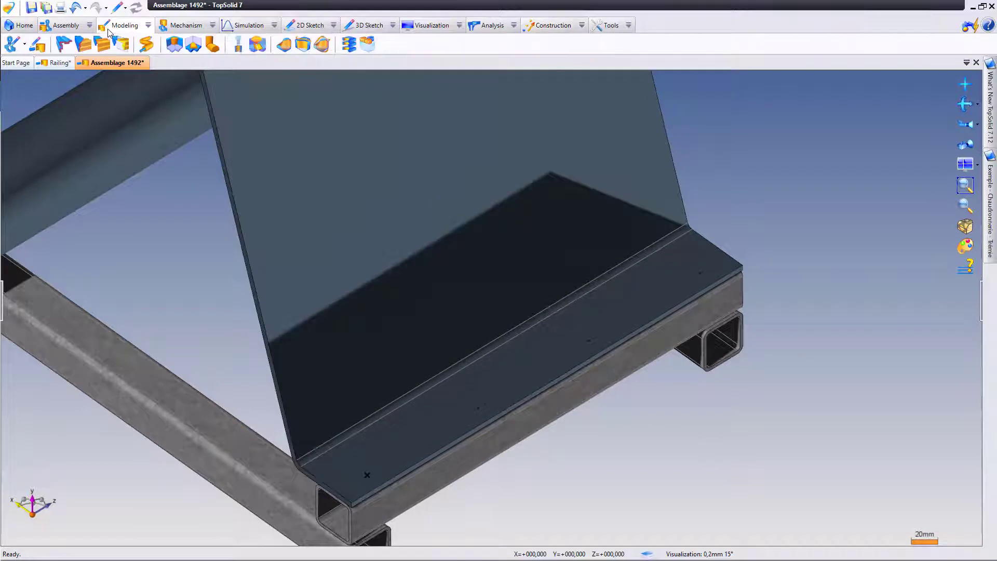
left_click(348, 44)
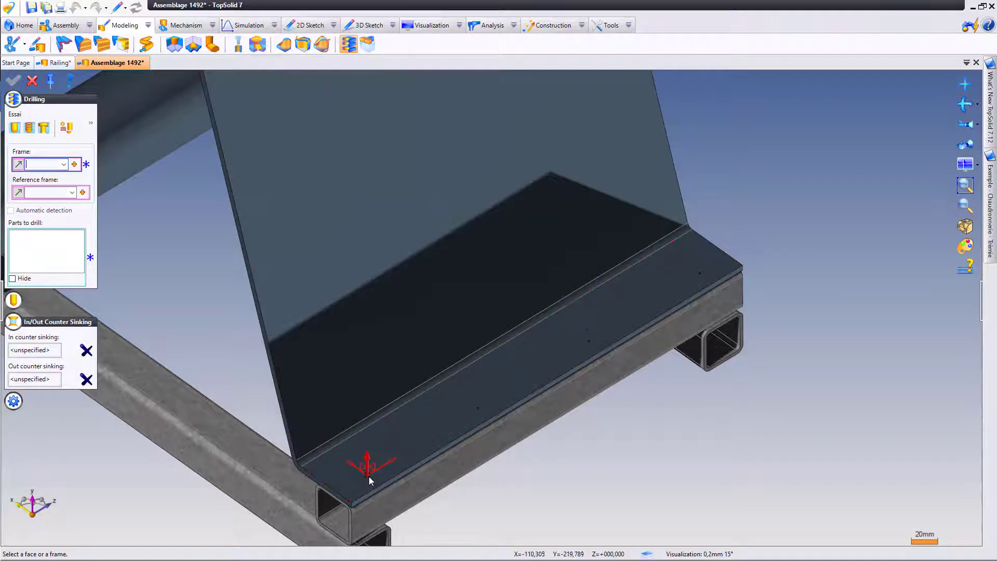
left_click(370, 481)
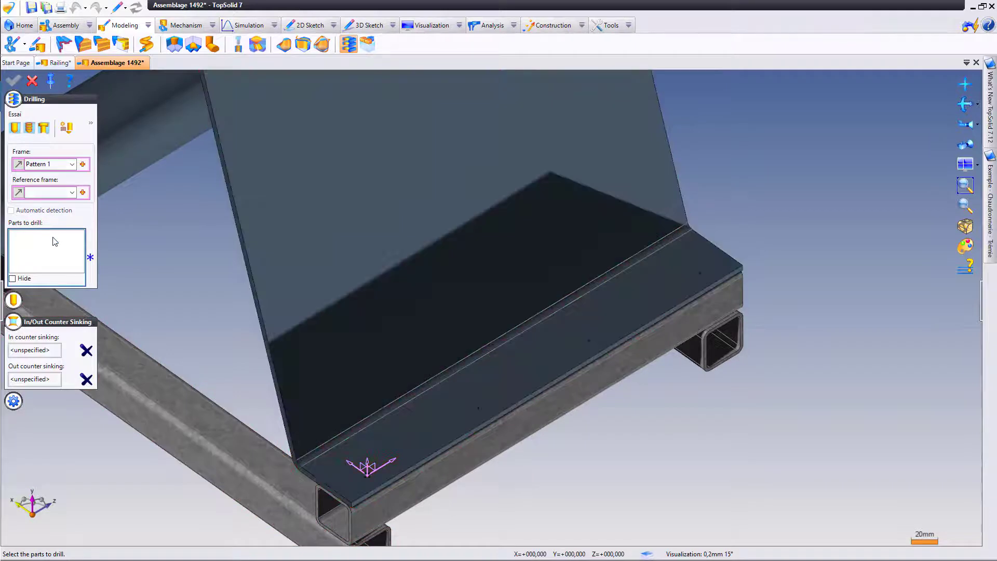
left_click(339, 399)
right_click(239, 360)
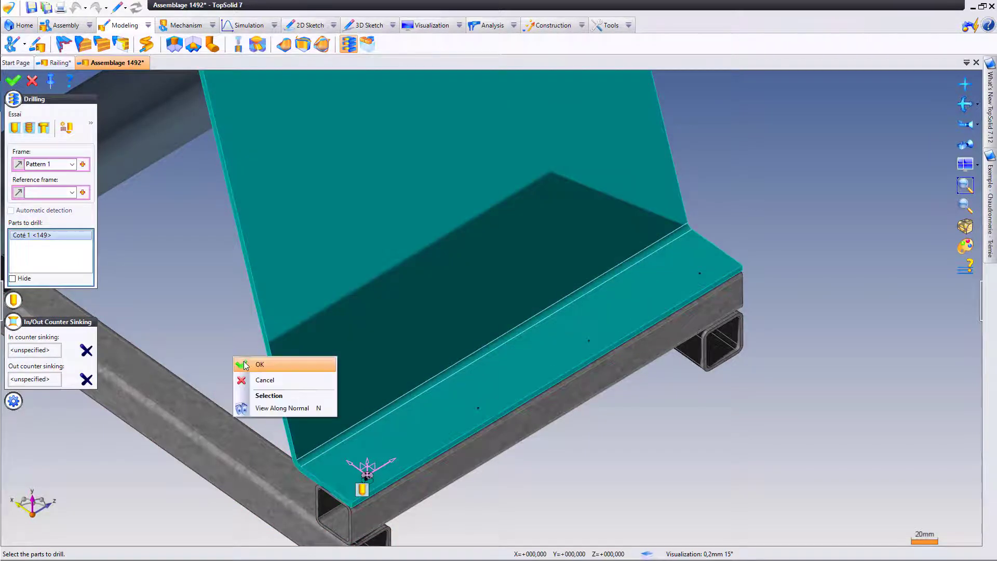
left_click(246, 364)
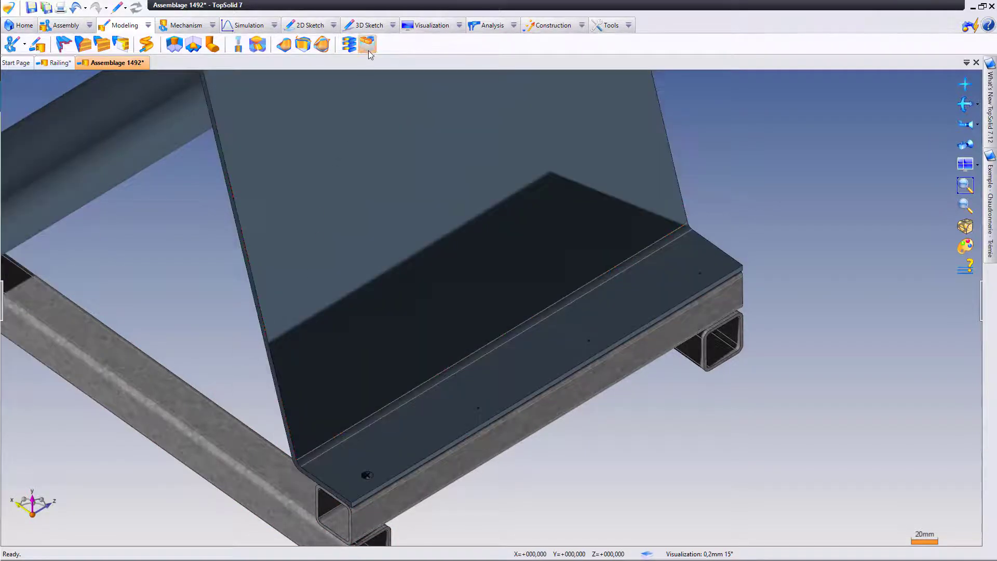
Repeat Drilling 1 along the flange pattern to make a row of four holes.
left_click(369, 51)
left_click(367, 476)
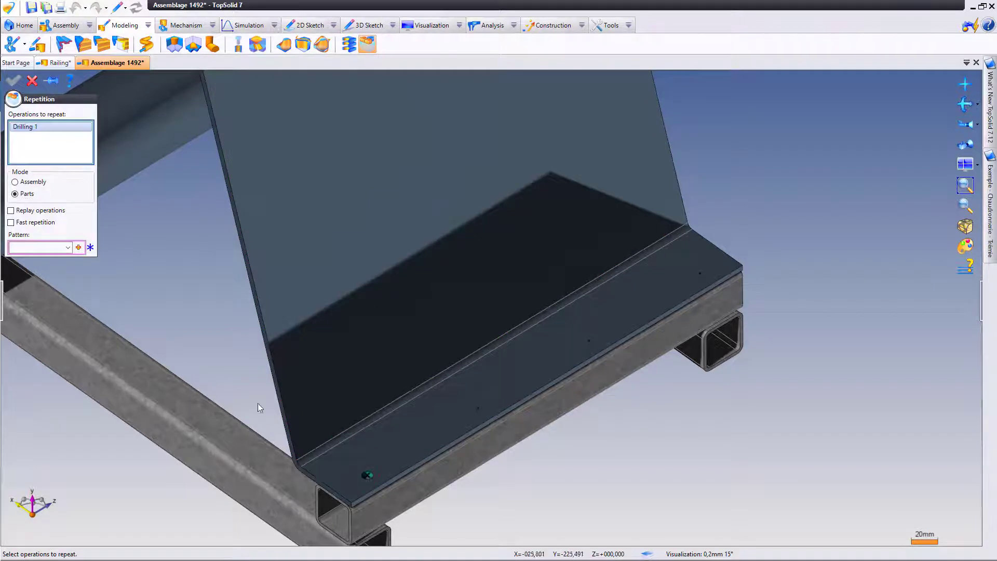
left_click(23, 249)
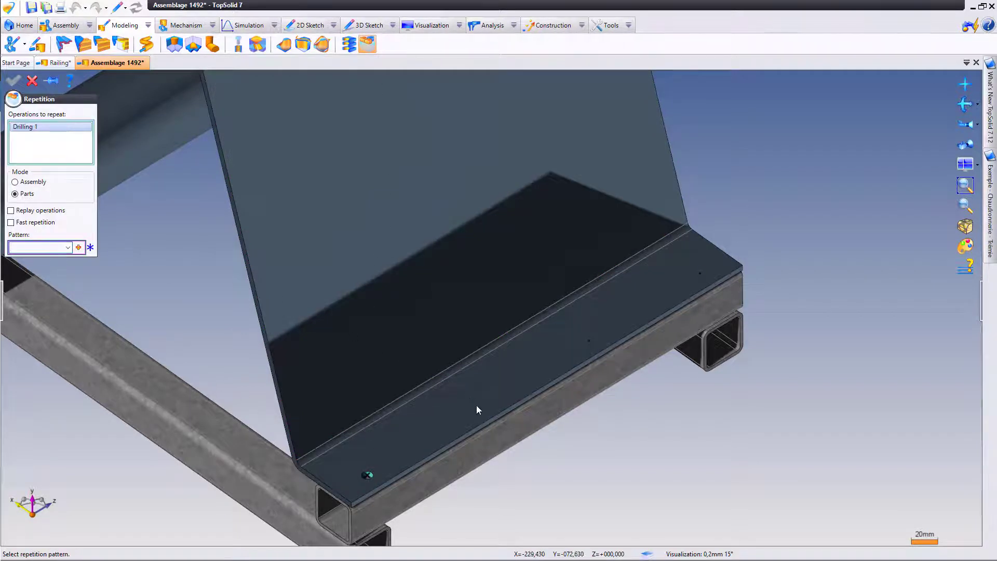
left_click(477, 407)
right_click(468, 400)
left_click(466, 383)
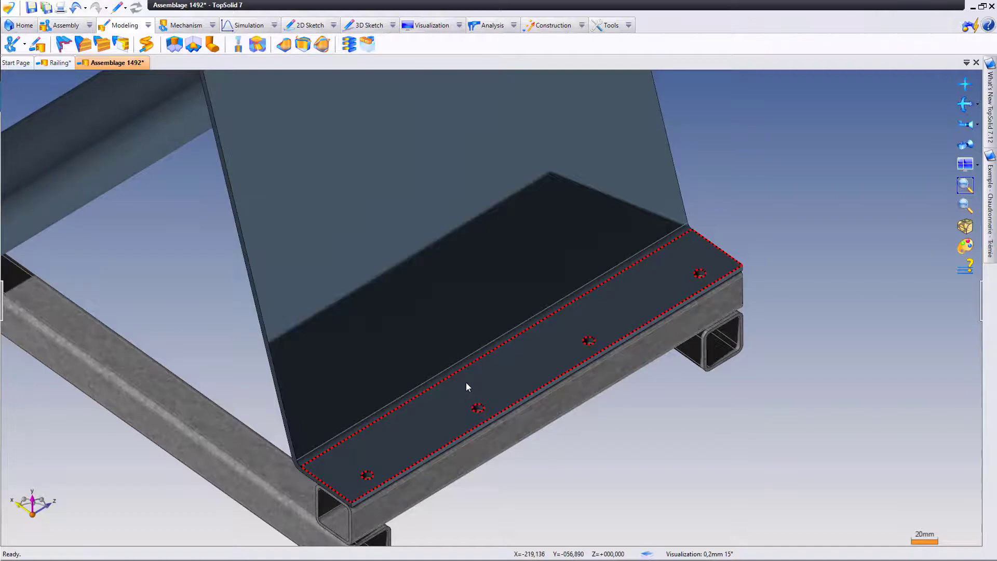
scroll(465, 383, "down", 3)
middle_click_drag(466, 383, 443, 260)
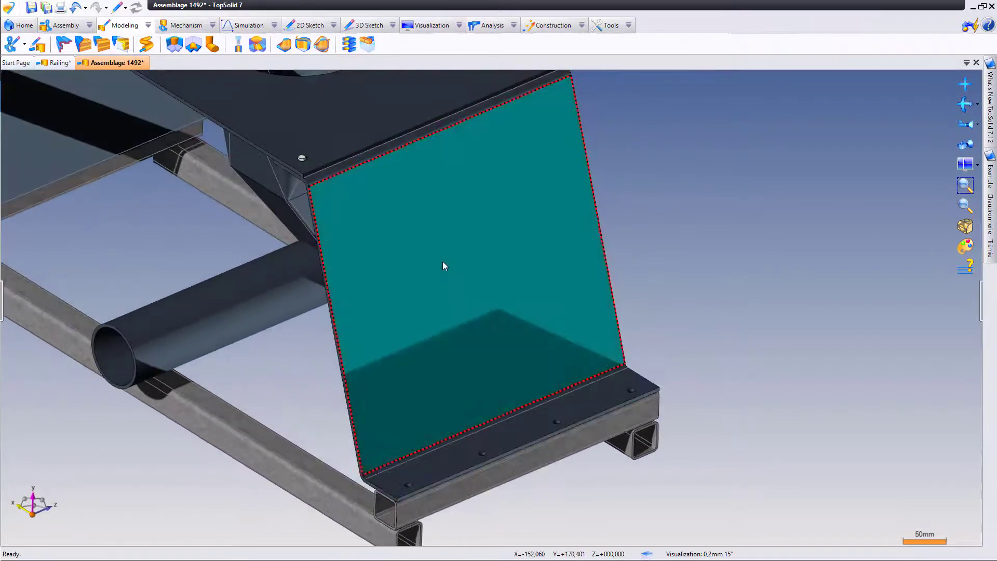
Edit the bracket plate in place, changing its 400mm width dimension to 300mm.
double_click(442, 261)
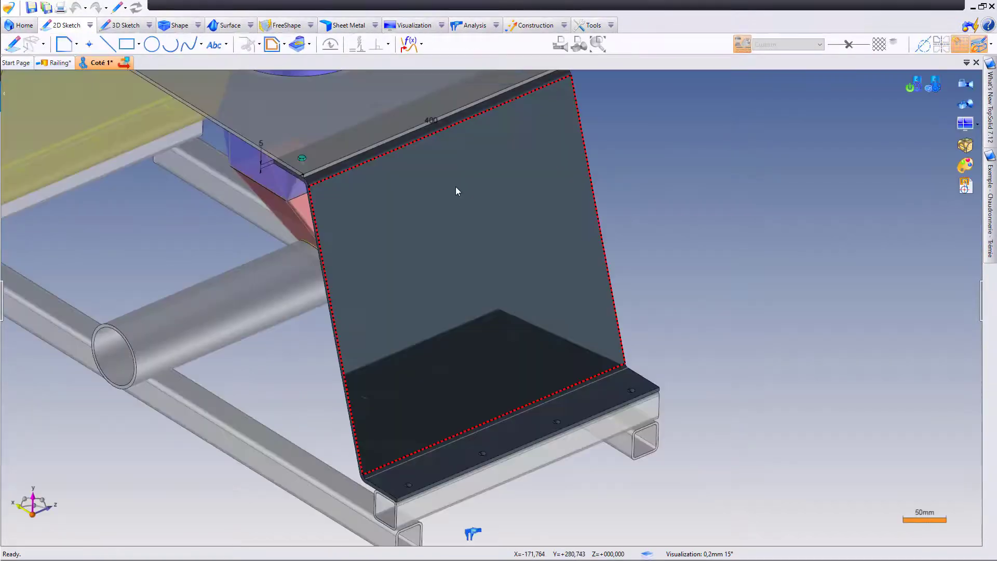
double_click(432, 126)
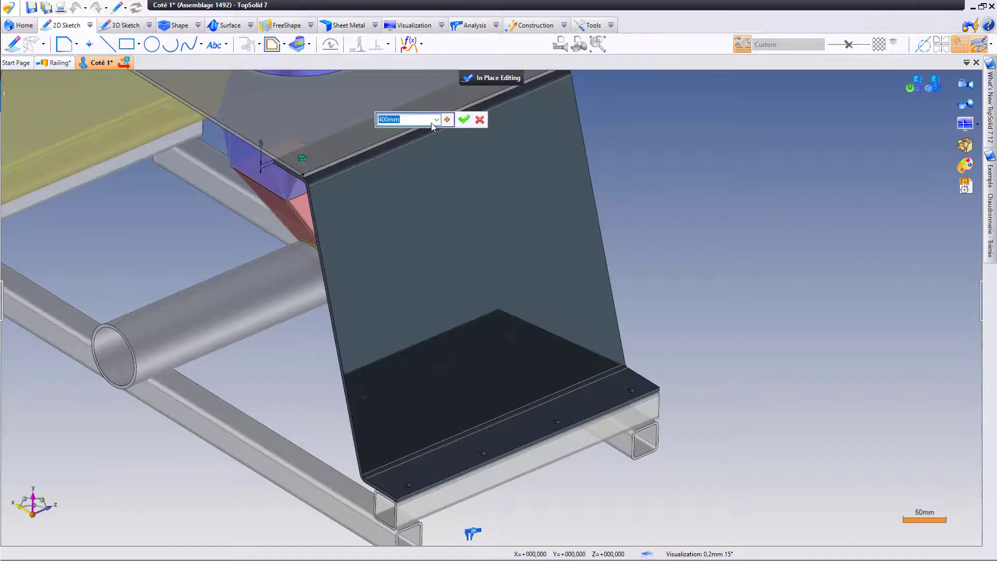
key("Escape")
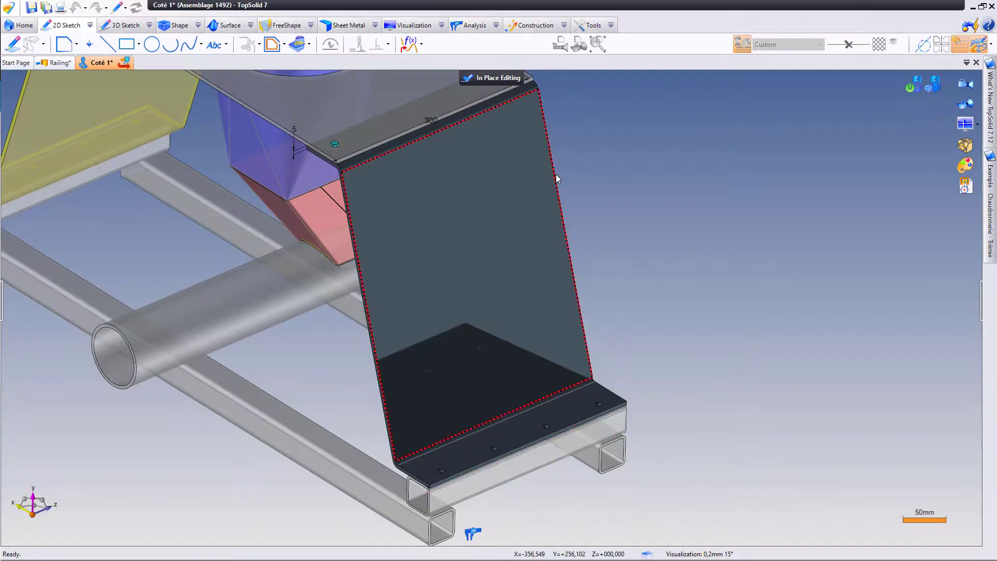
left_click(493, 79)
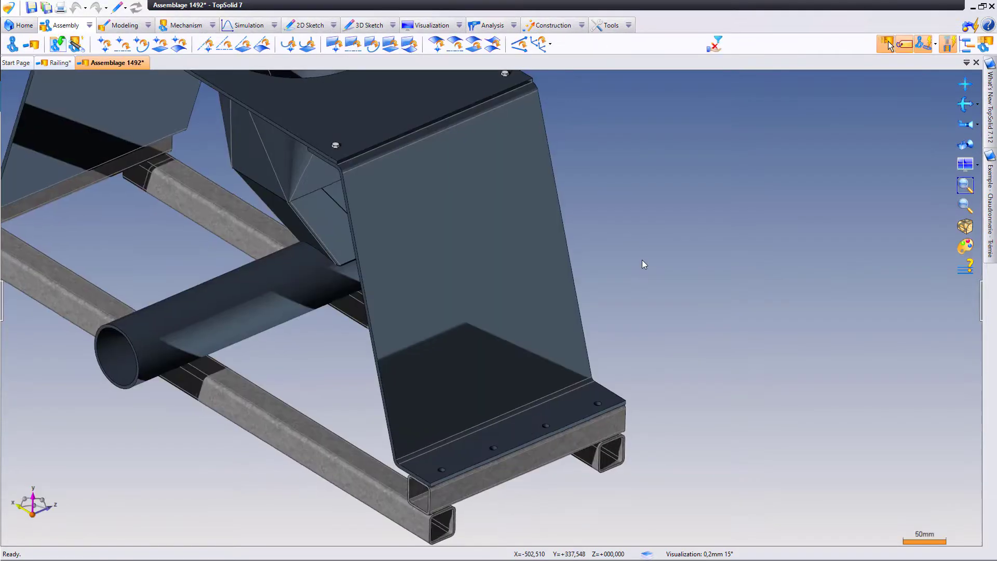